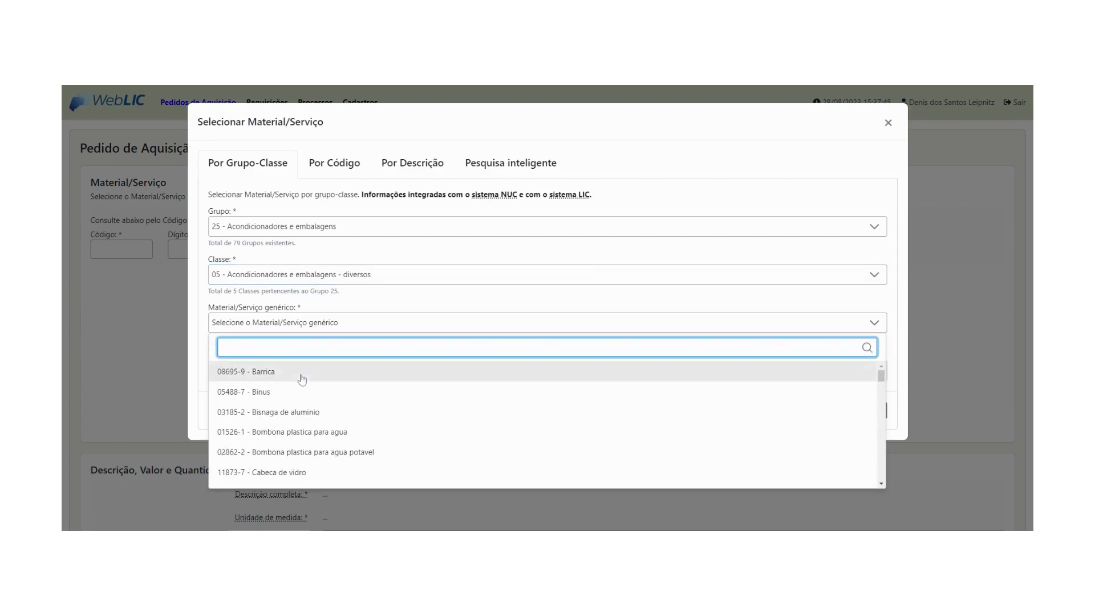
Choose generic material 08695-9 - Barrica with item 08695-9-002 - Barril para chopp., cap. 10 litros and confirm the selection
left_click(301, 374)
left_click(302, 375)
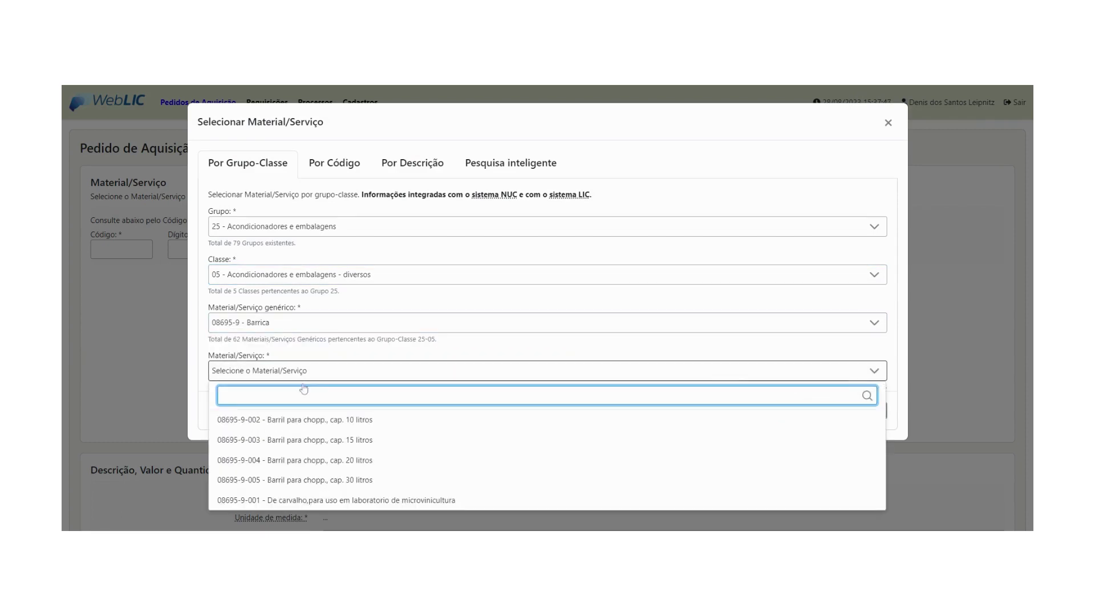
left_click(318, 426)
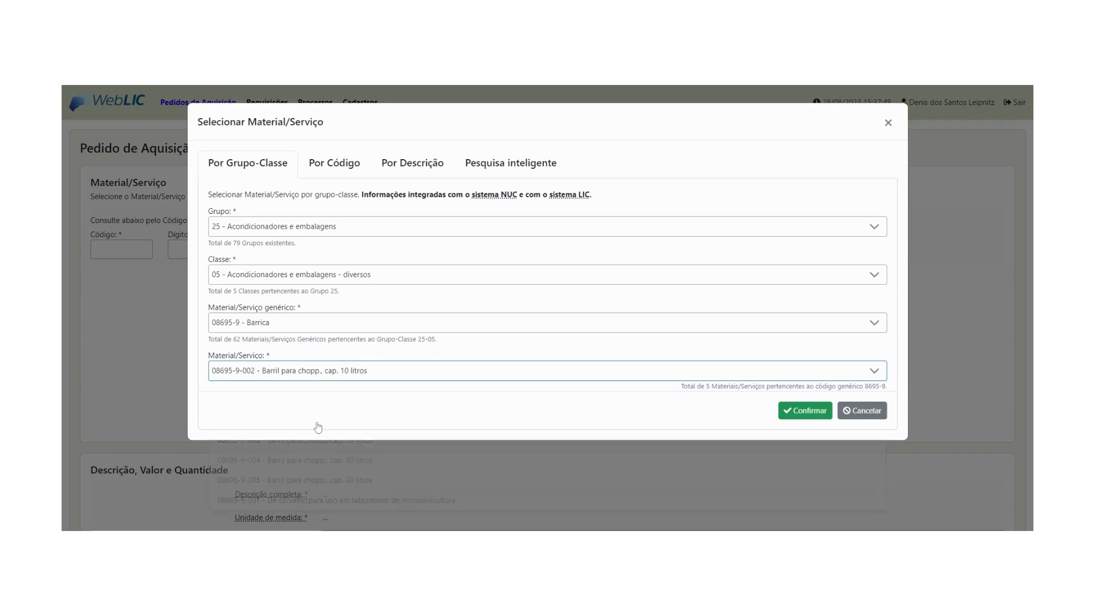
left_click(815, 413)
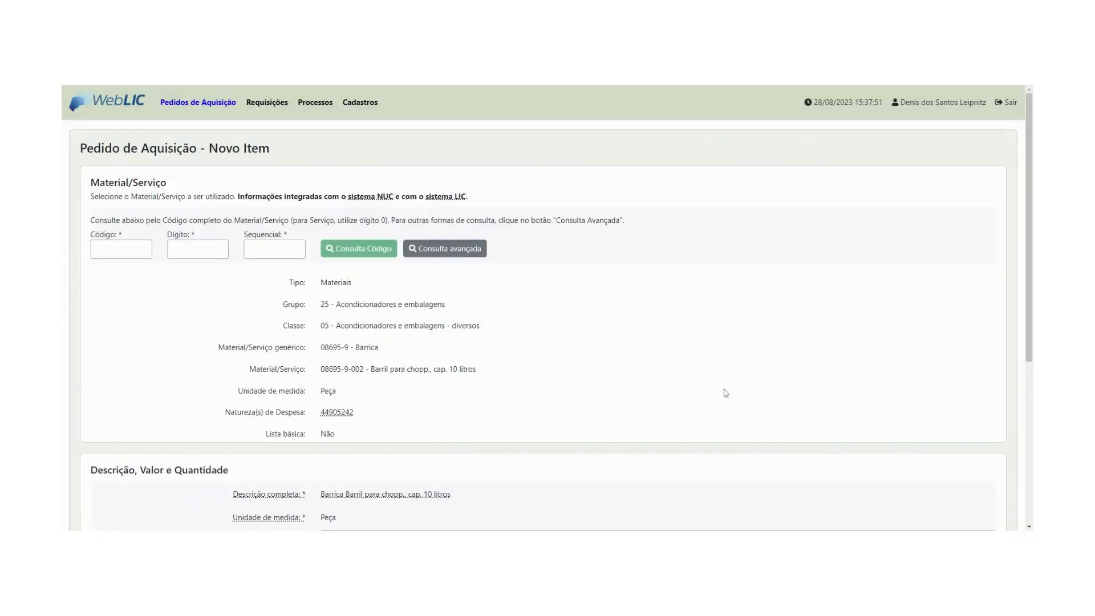
Give the new item the complementary description "teste", a unit reference value of R$ 1.000 and quantity 100, and save and exit
scroll(723, 389, "down", 3)
scroll(721, 390, "down", 2)
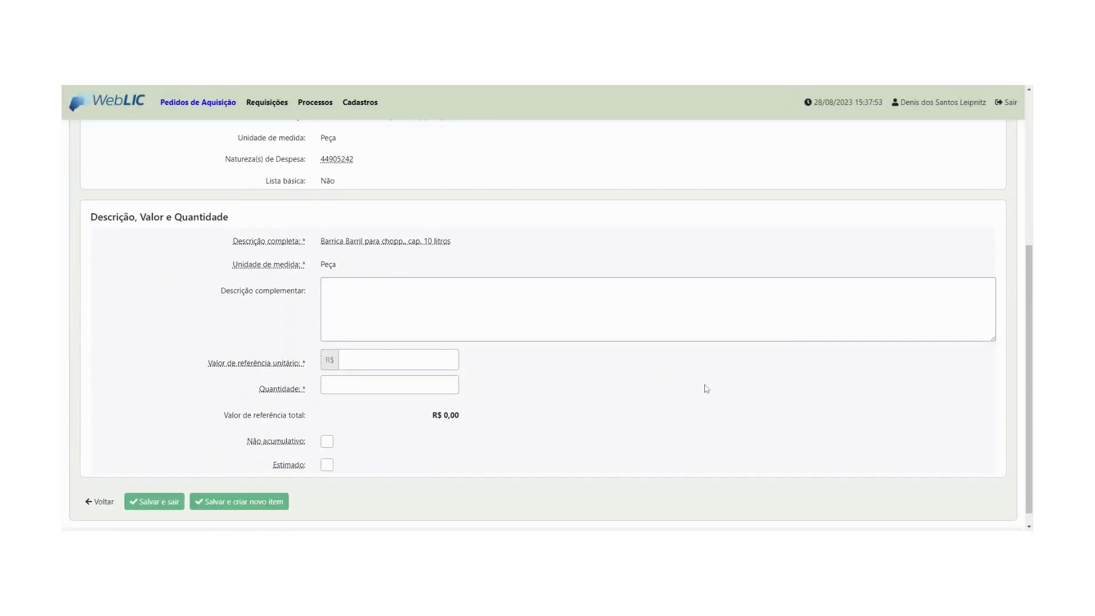
left_click(369, 284)
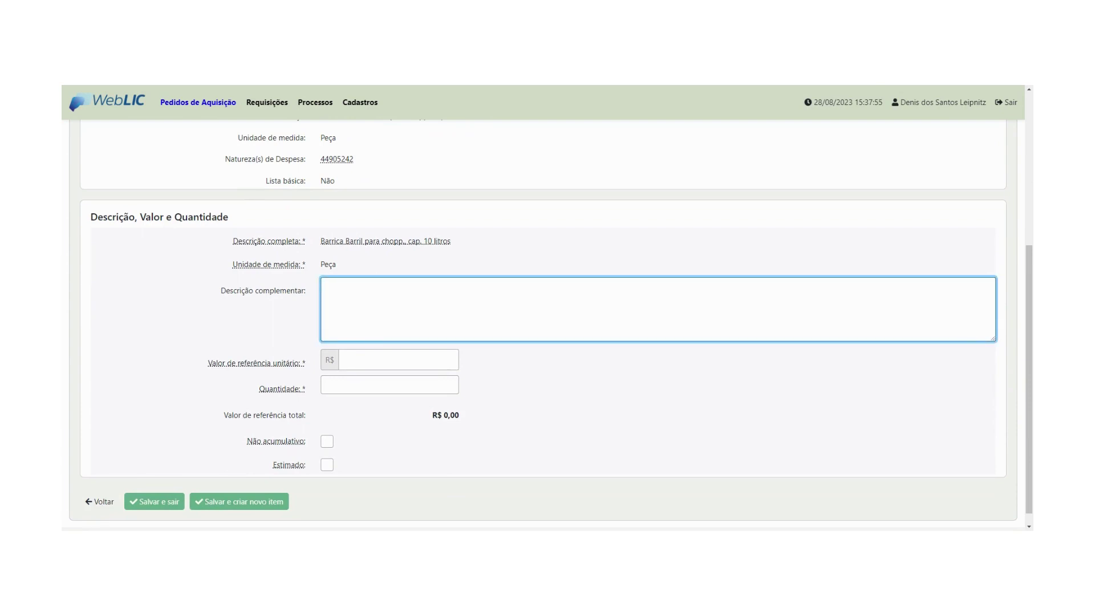
type("teste")
left_click(454, 359)
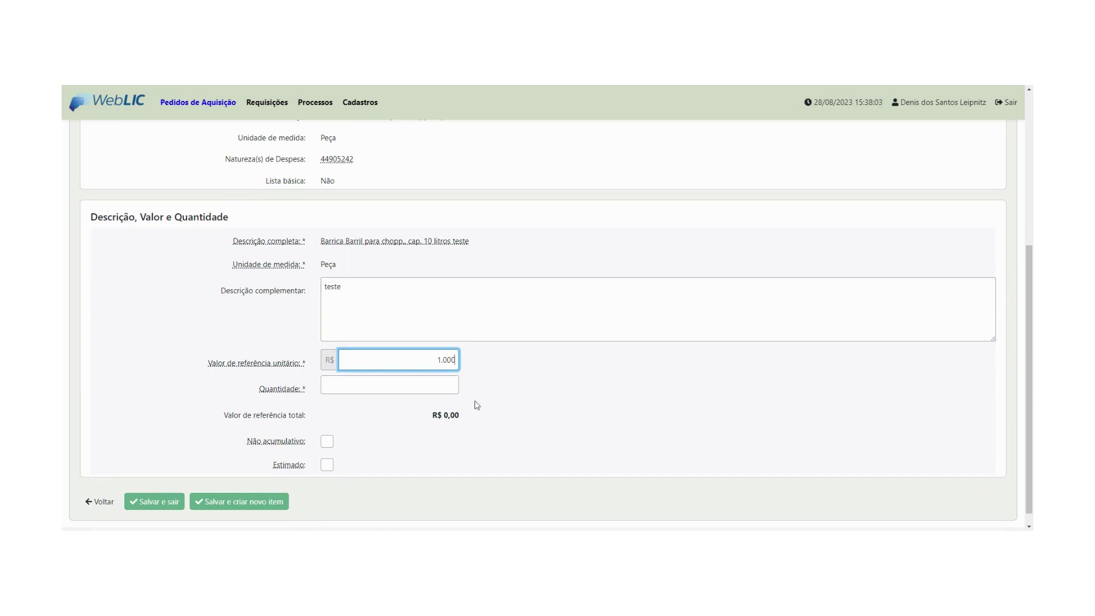
left_click(455, 385)
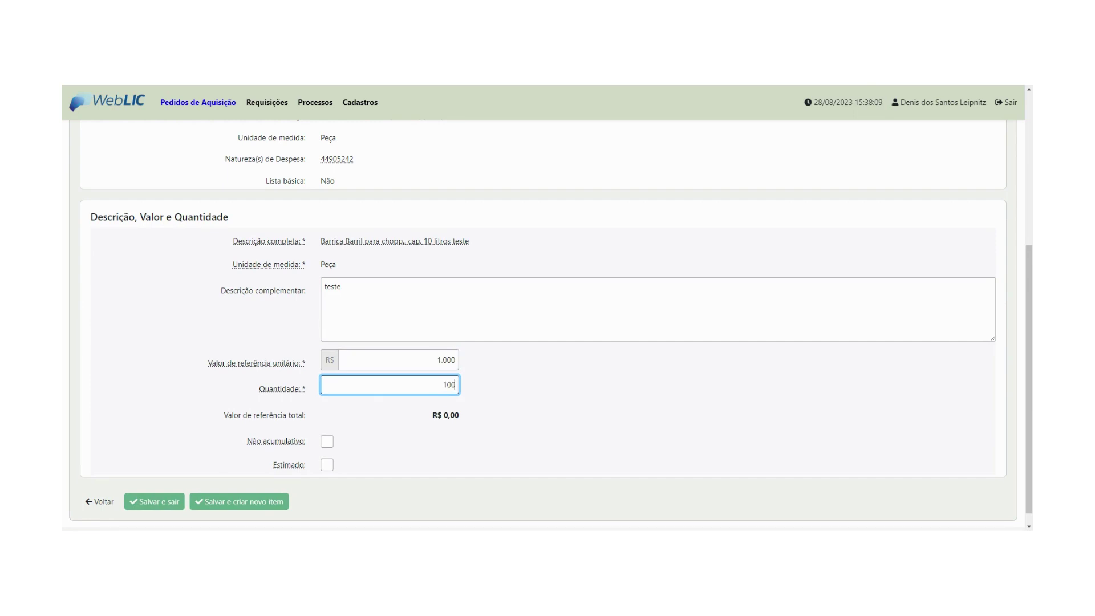
key("Tab")
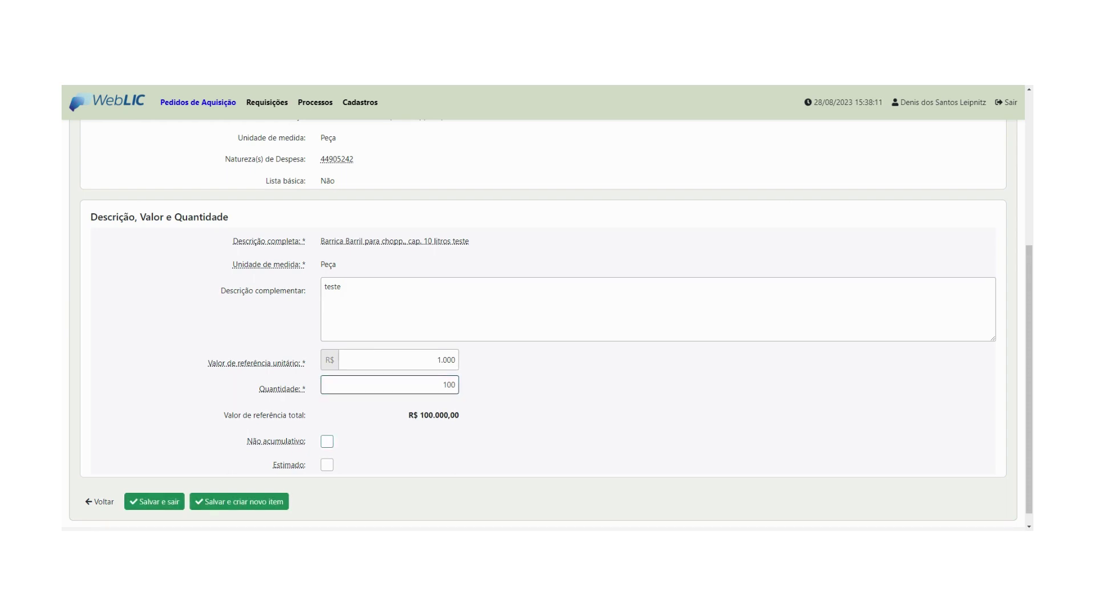
left_click(454, 360)
scroll(439, 363, "down", 1)
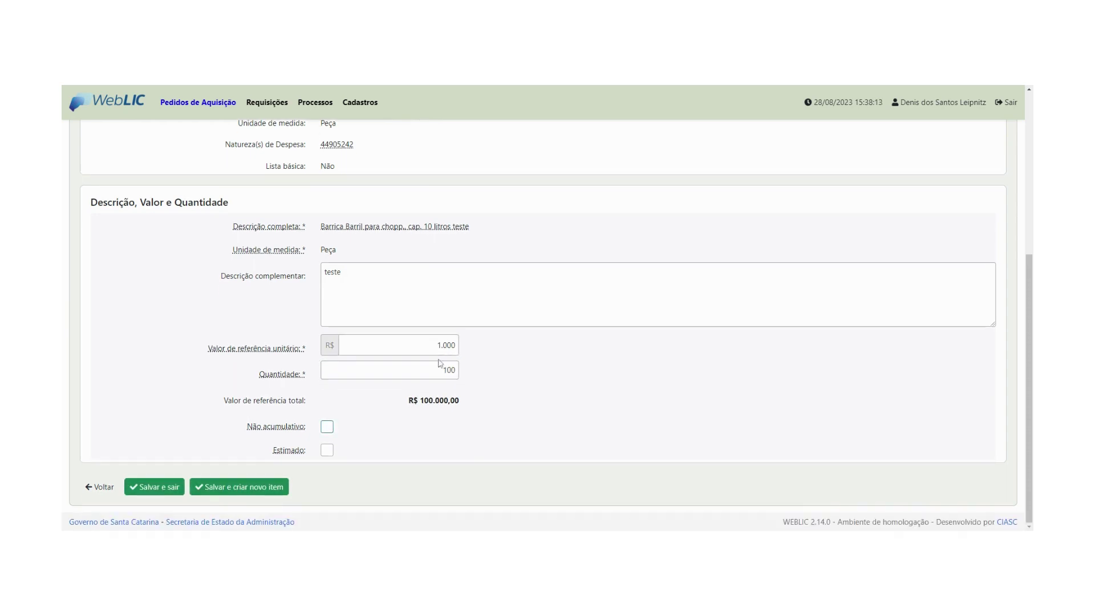
left_click(159, 487)
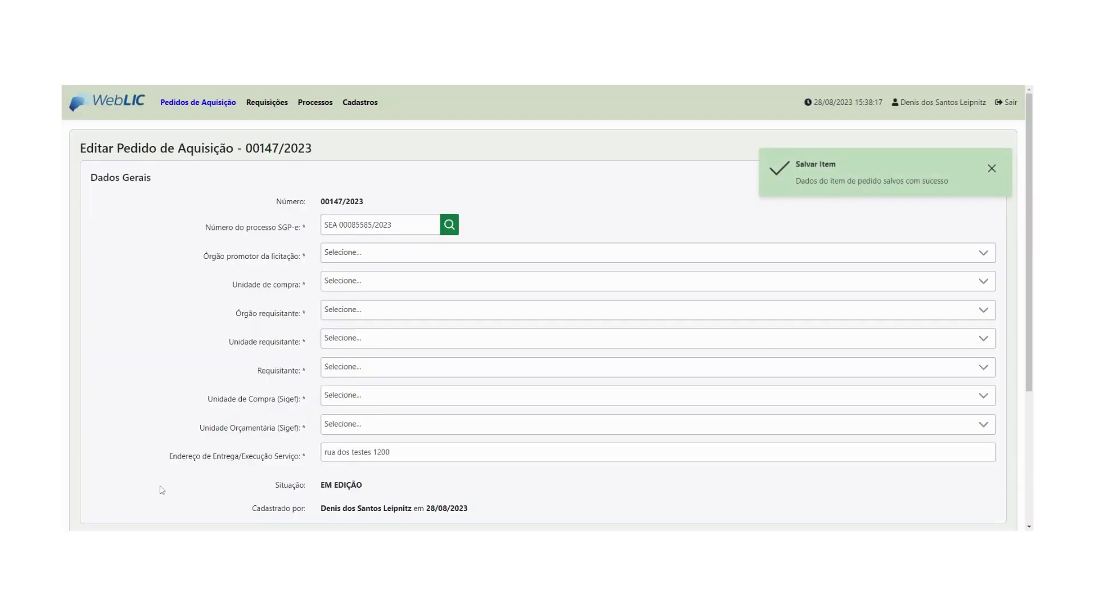
scroll(303, 402, "down", 3)
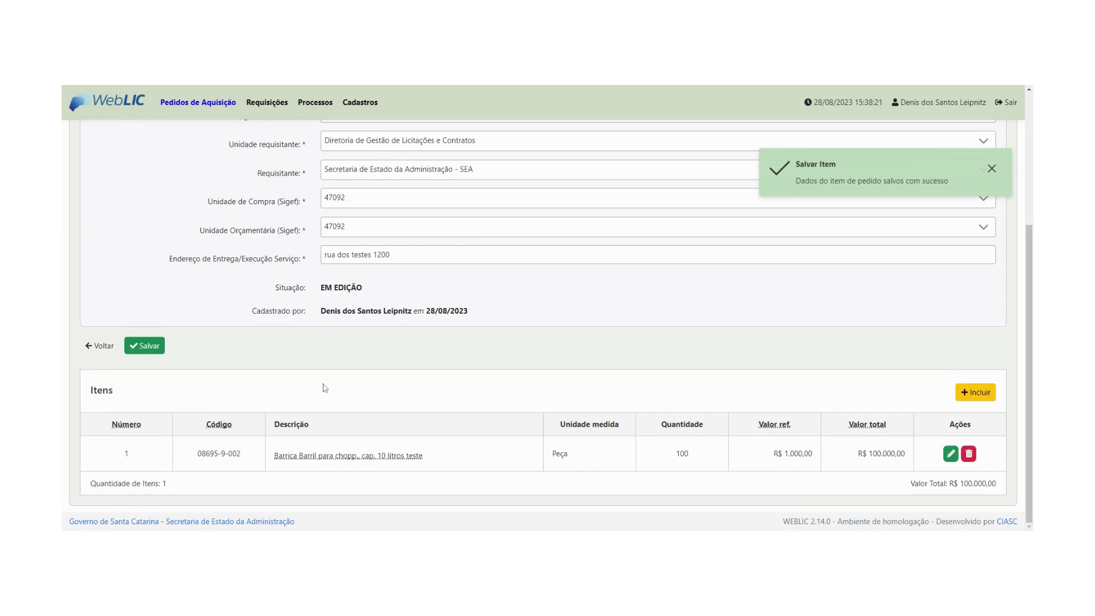
Start a new requisition and assign it the SGP-e process of Secretaria de Estado da Administração - SEA, number 858485, year 2023
left_click(275, 104)
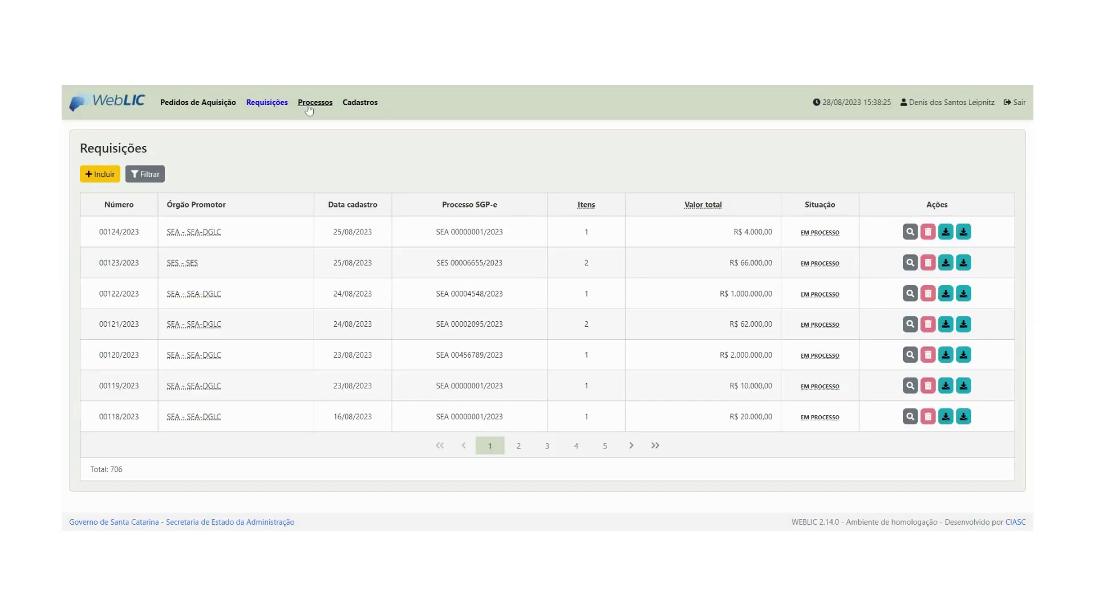
left_click(101, 174)
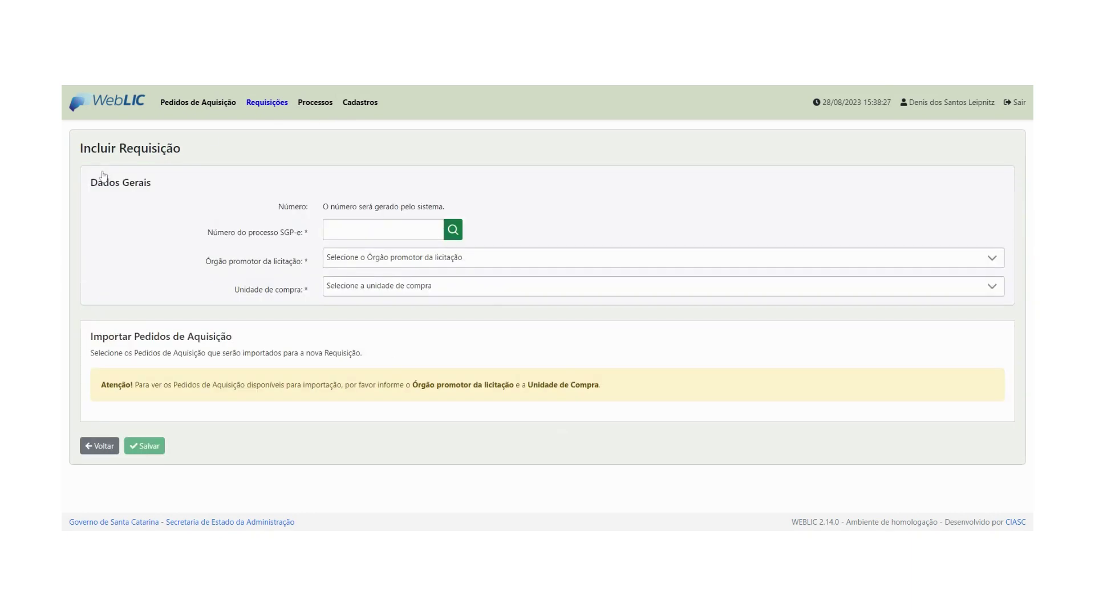
left_click(453, 231)
left_click(450, 191)
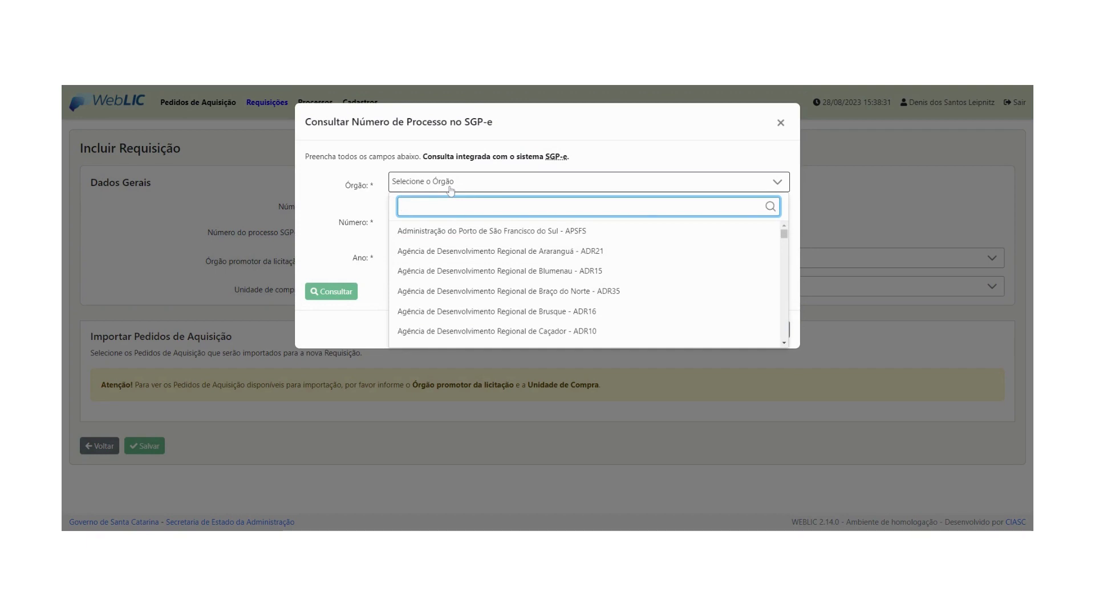
type("sea")
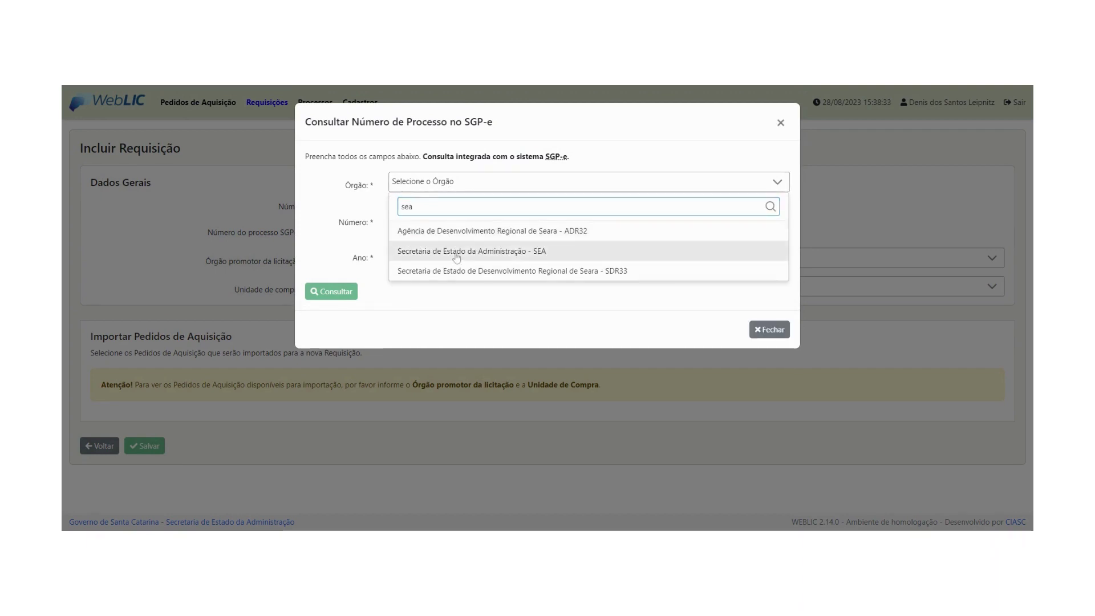
left_click(434, 251)
left_click(422, 210)
type("858485")
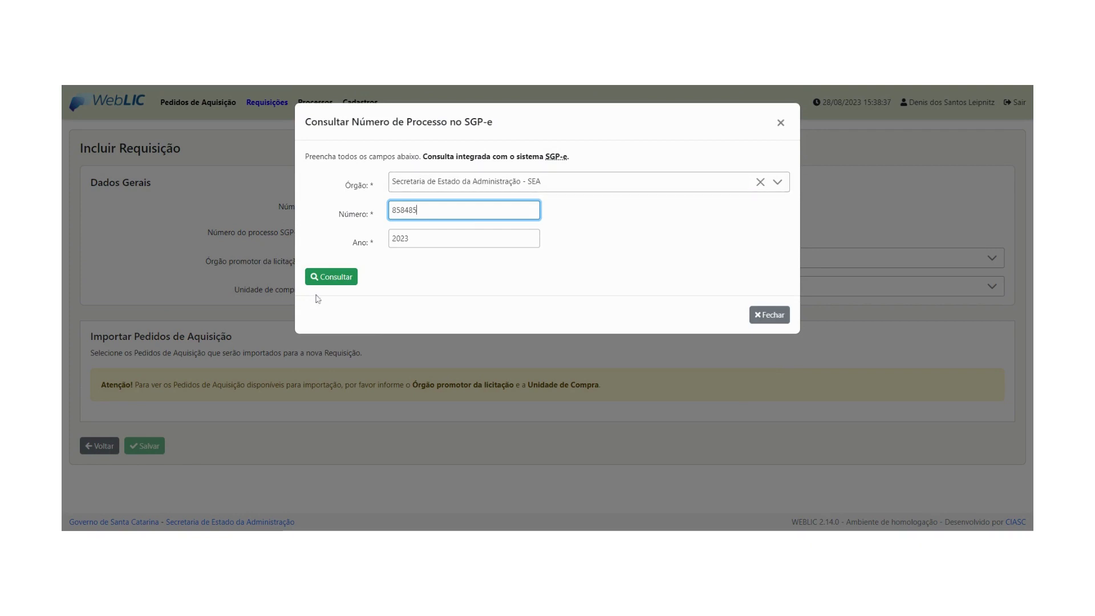
left_click(336, 279)
left_click(768, 392)
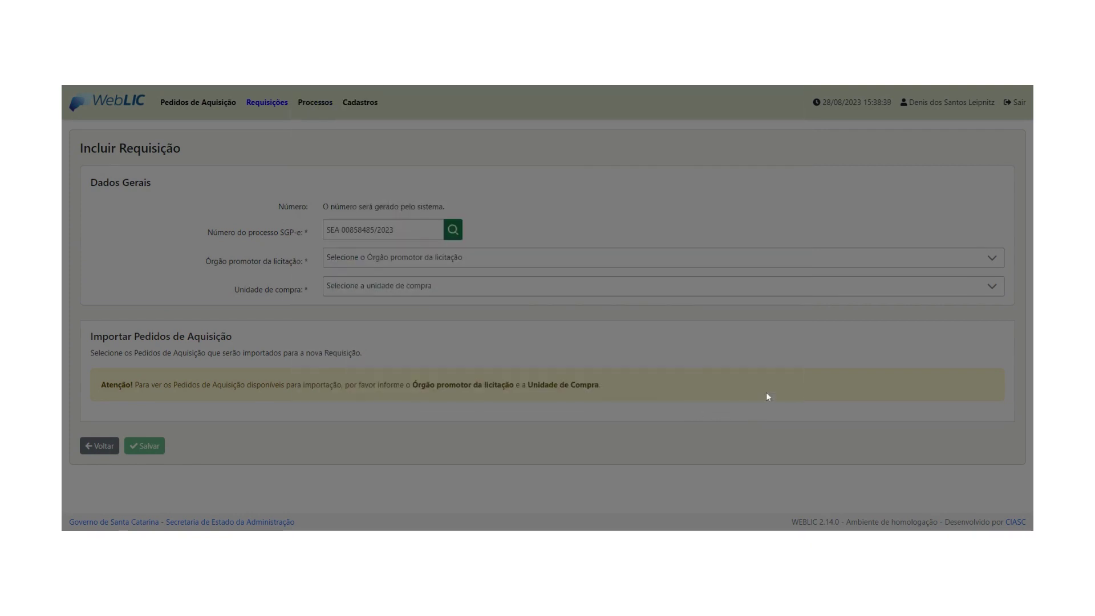
Set the requisition's promoting agency to Secretaria de Estado da Administração - SEA and purchasing unit to Diretoria de Gestão de Licitações e Contratos - SEA-DGLC
left_click(455, 263)
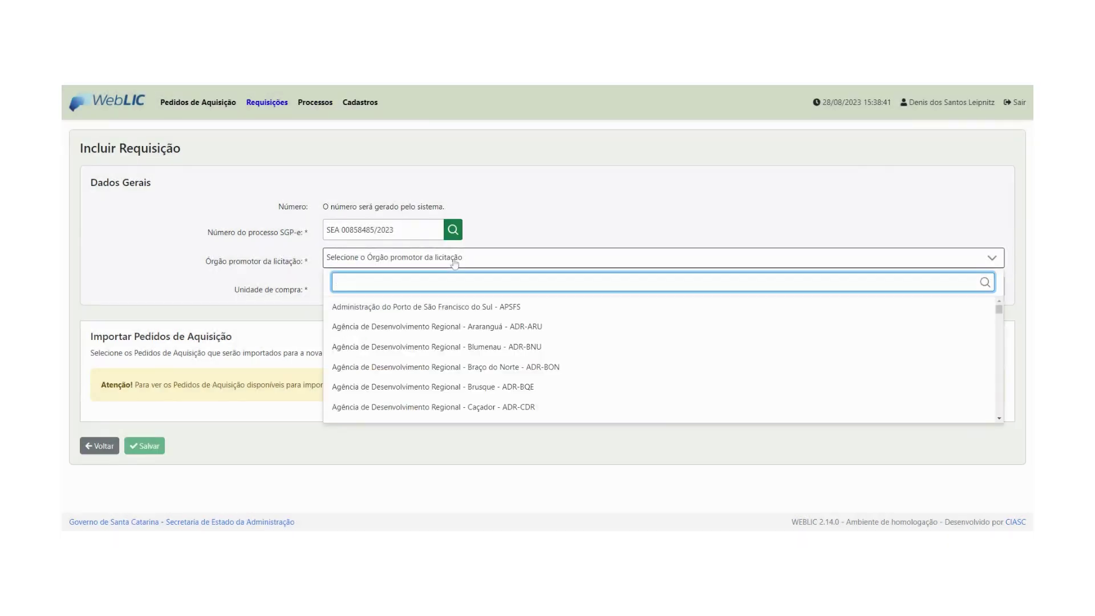
type("sea")
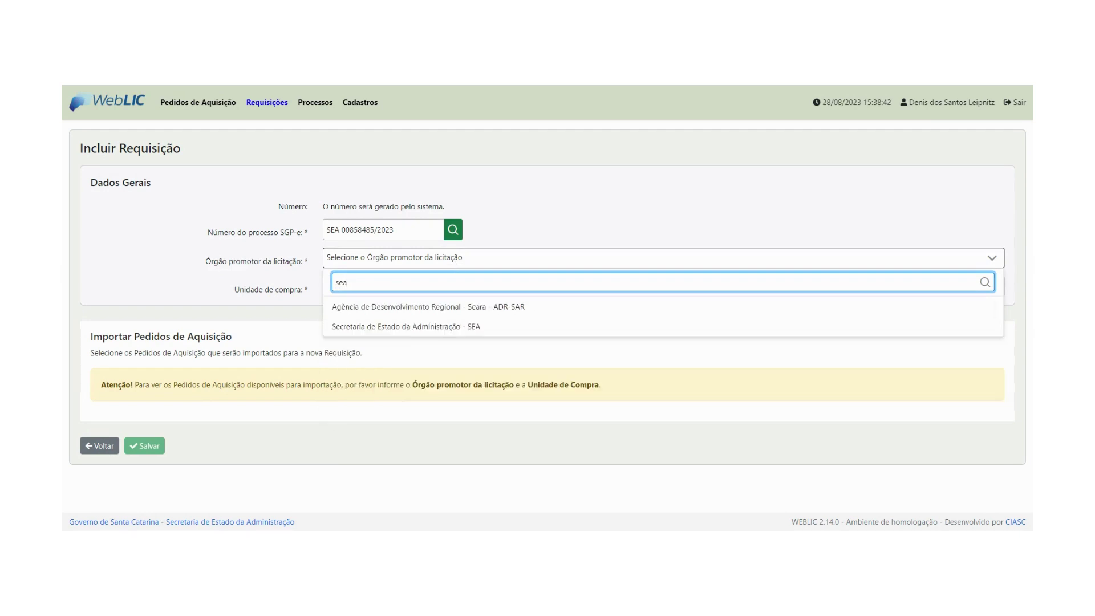
left_click(422, 326)
left_click(399, 288)
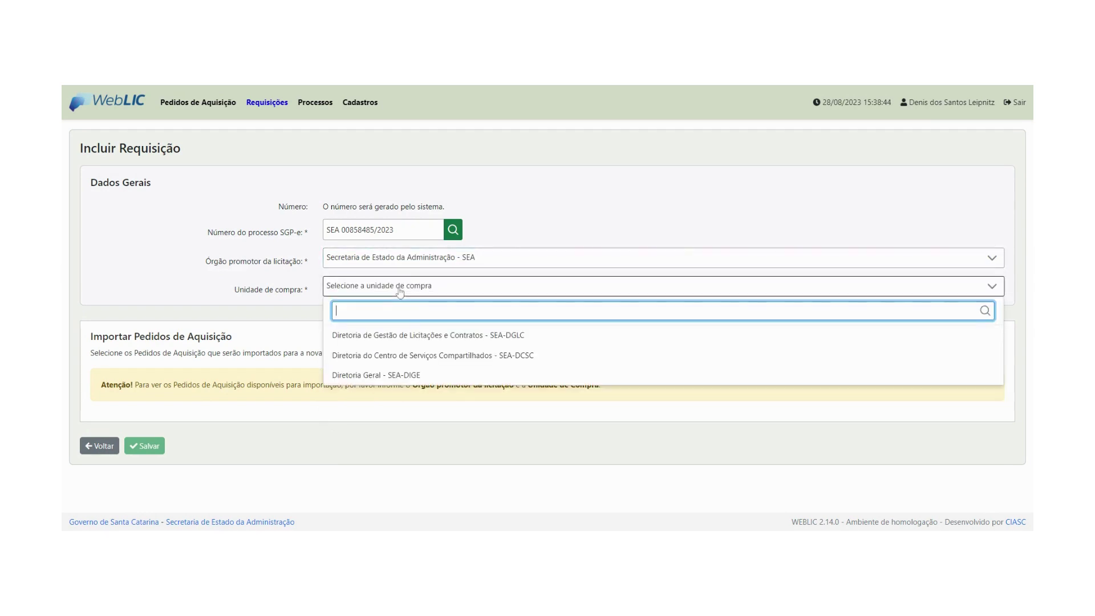
left_click(419, 335)
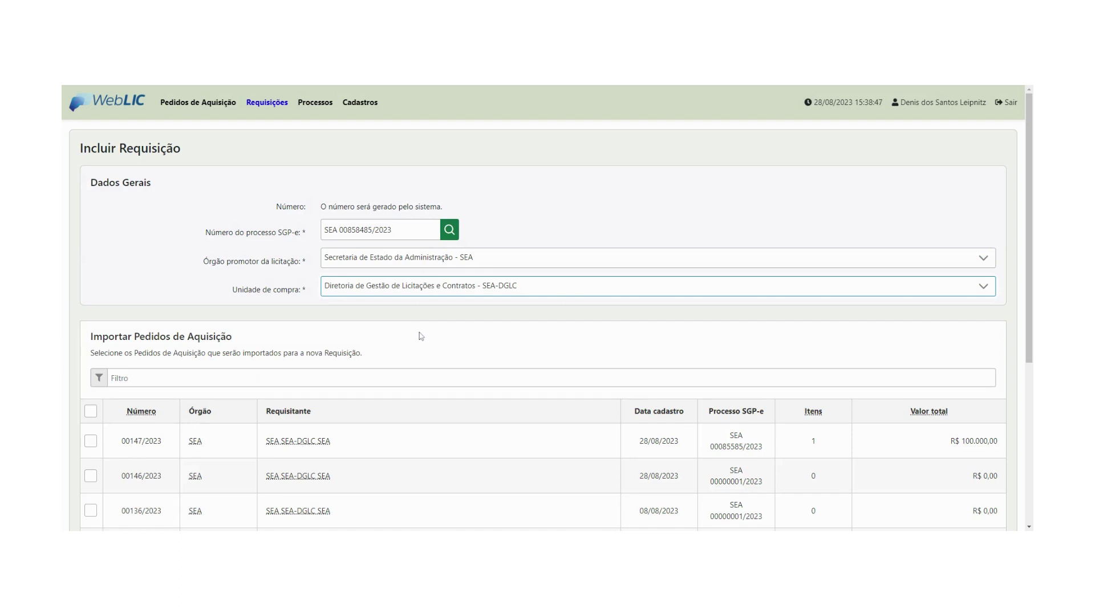
Select acquisition request 00147/2023 for import and save the new requisition
scroll(421, 336, "down", 2)
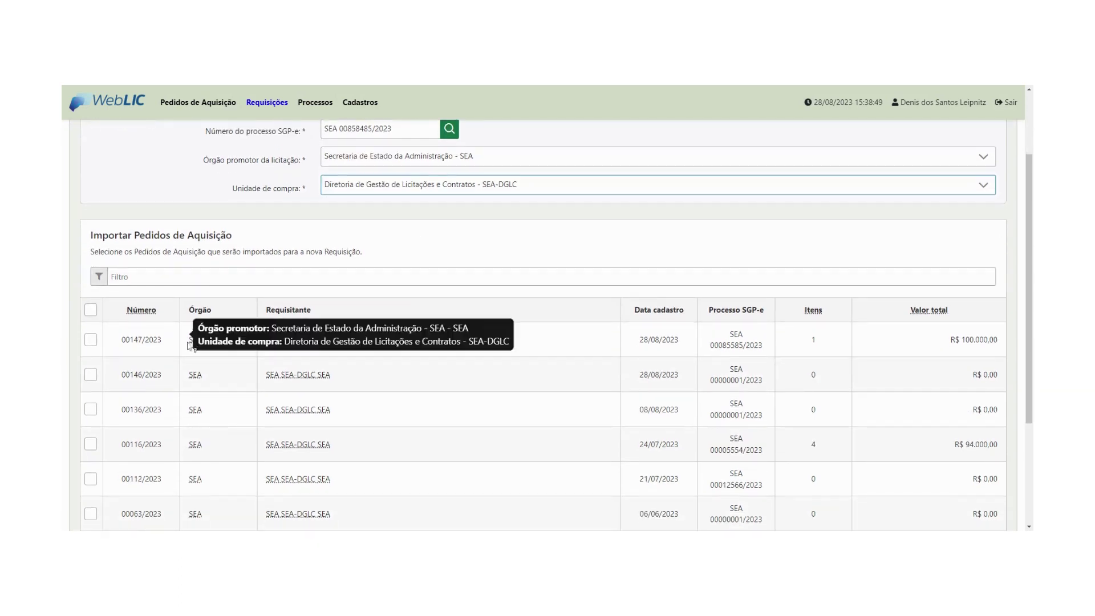
left_click(91, 339)
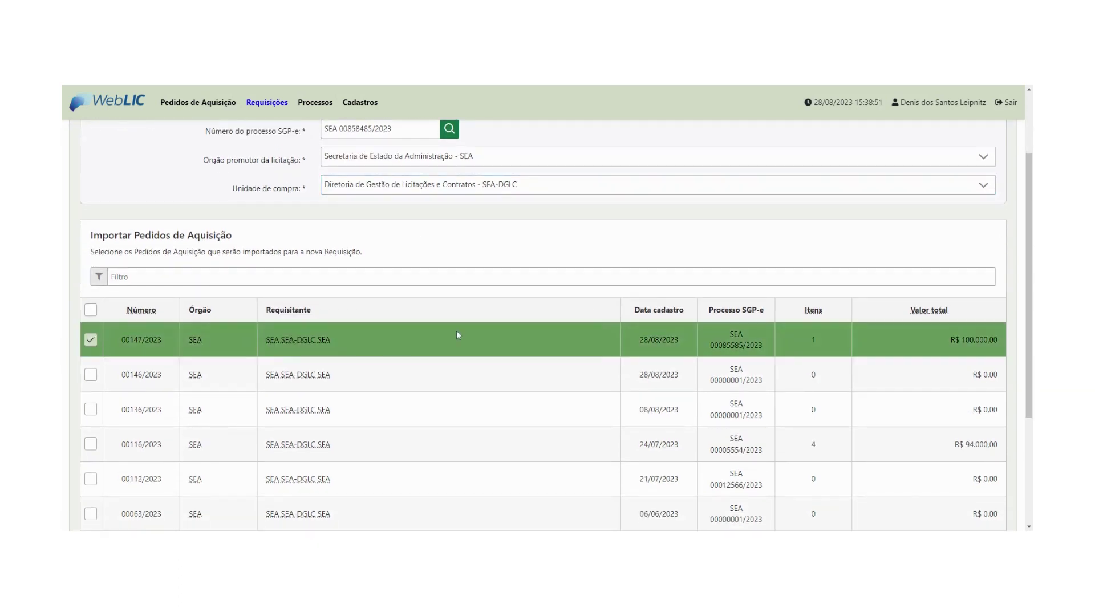
scroll(457, 330, "down", 3)
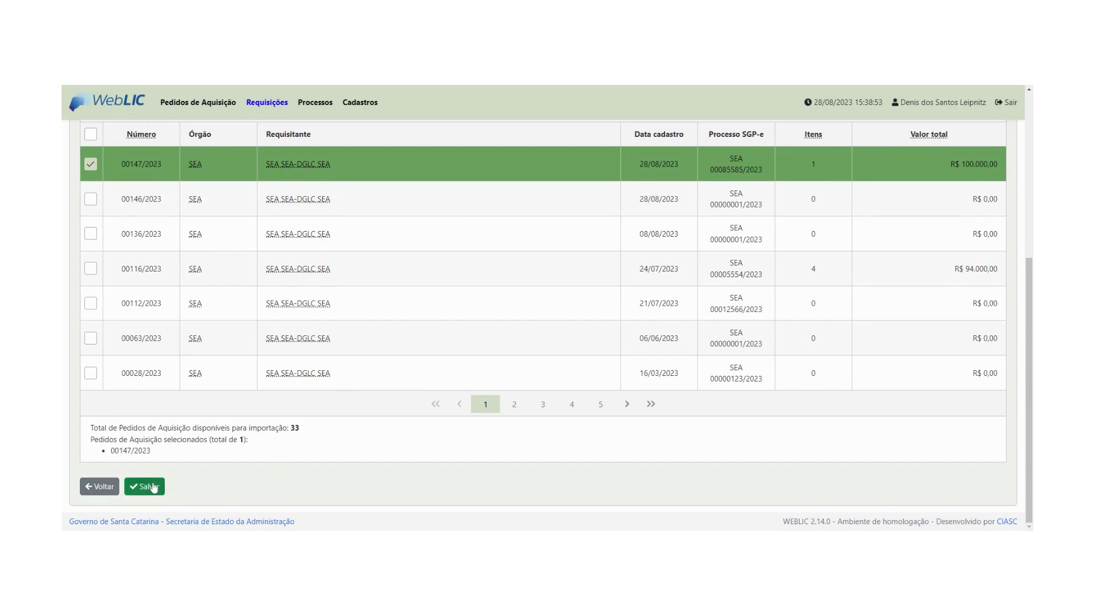
left_click(151, 487)
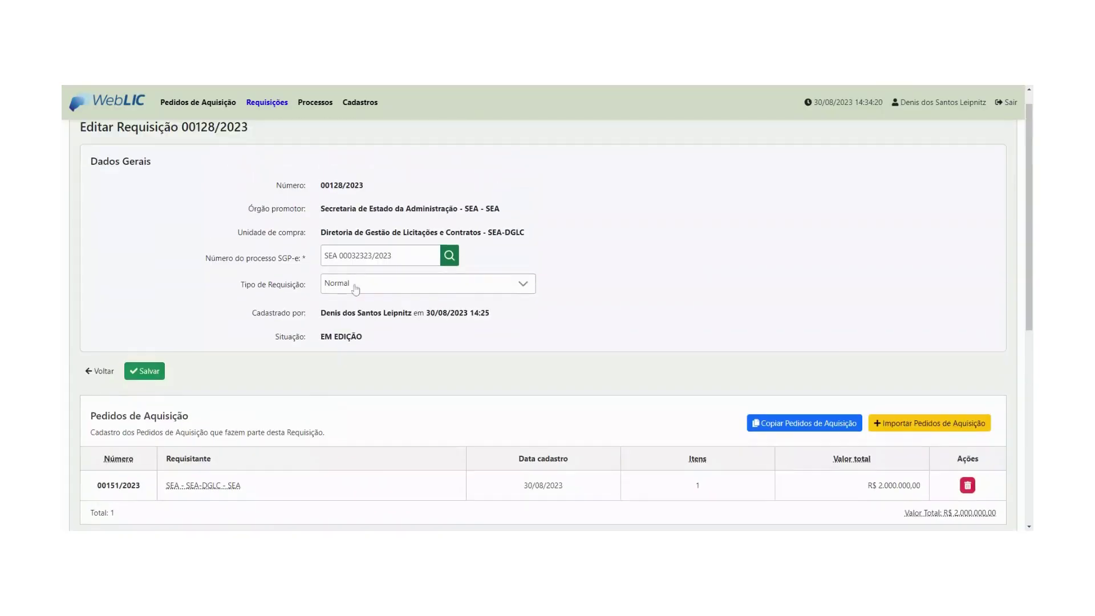
Choose Normal as the requisition type and review the requisition's items and SIGEF submission section
left_click(399, 283)
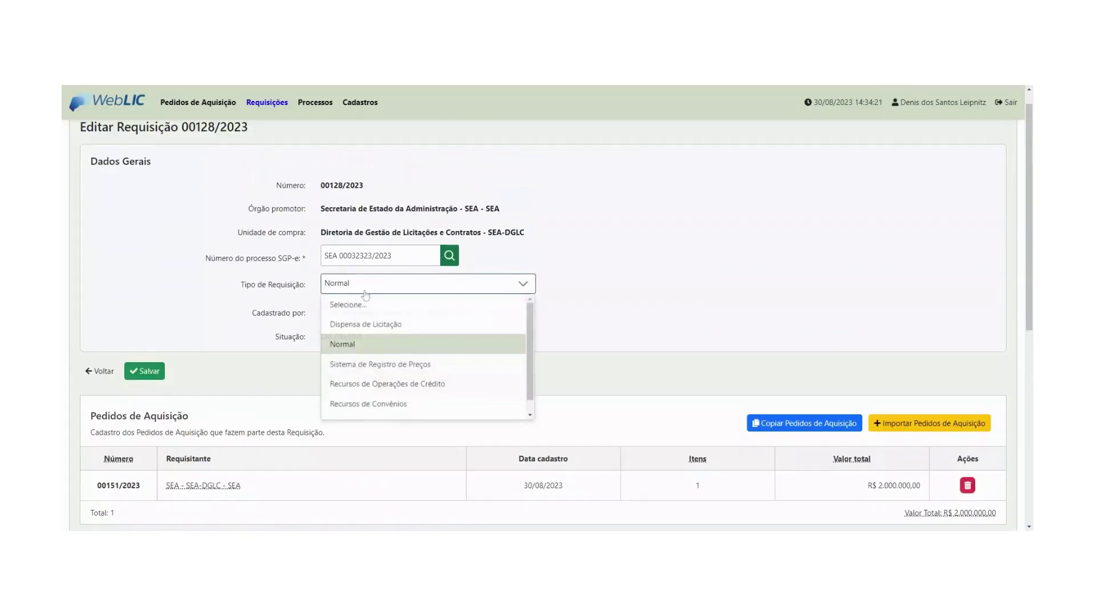
left_click(368, 347)
scroll(365, 351, "down", 7)
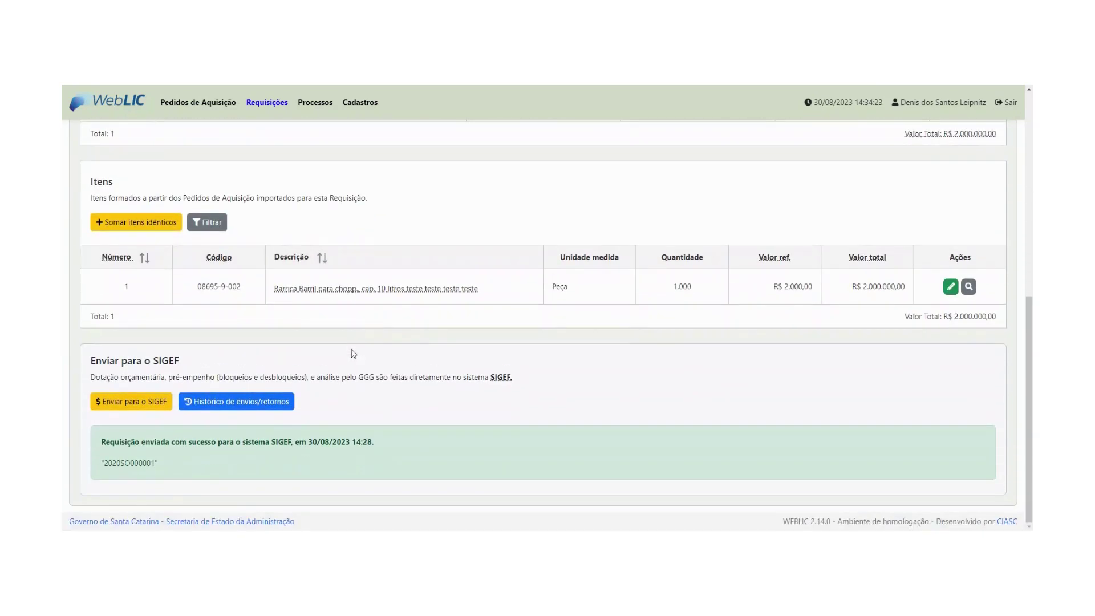
scroll(264, 383, "up", 2)
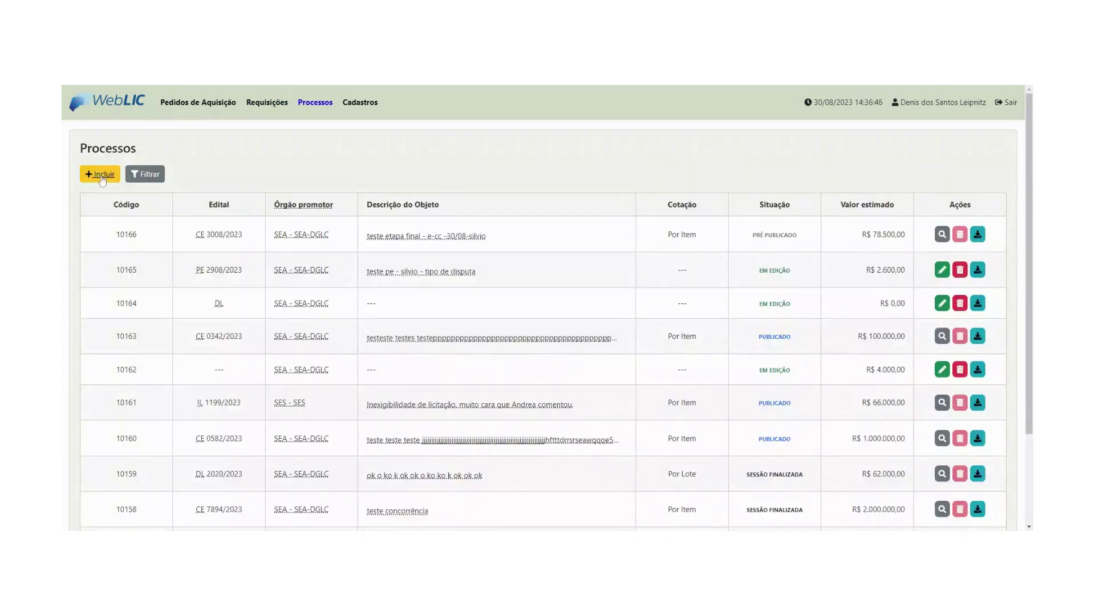
Start a new process with promoting agency Secretaria de Estado da Administração - SEA and purchasing unit Diretoria de Gestão de Licitações e Contratos - SEA-DGLC
left_click(101, 175)
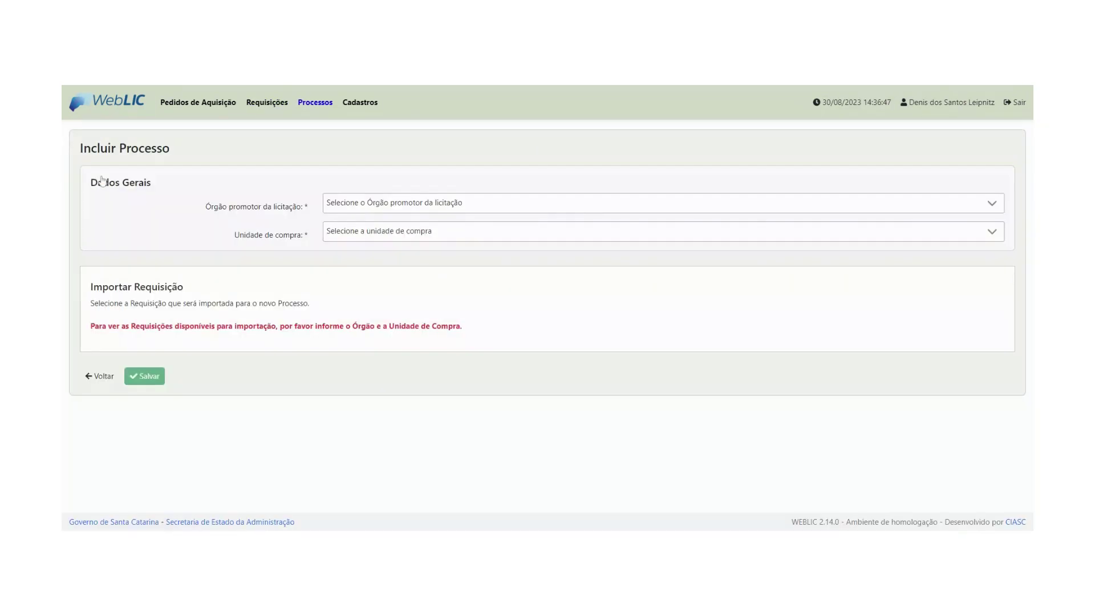
left_click(367, 211)
type("sea")
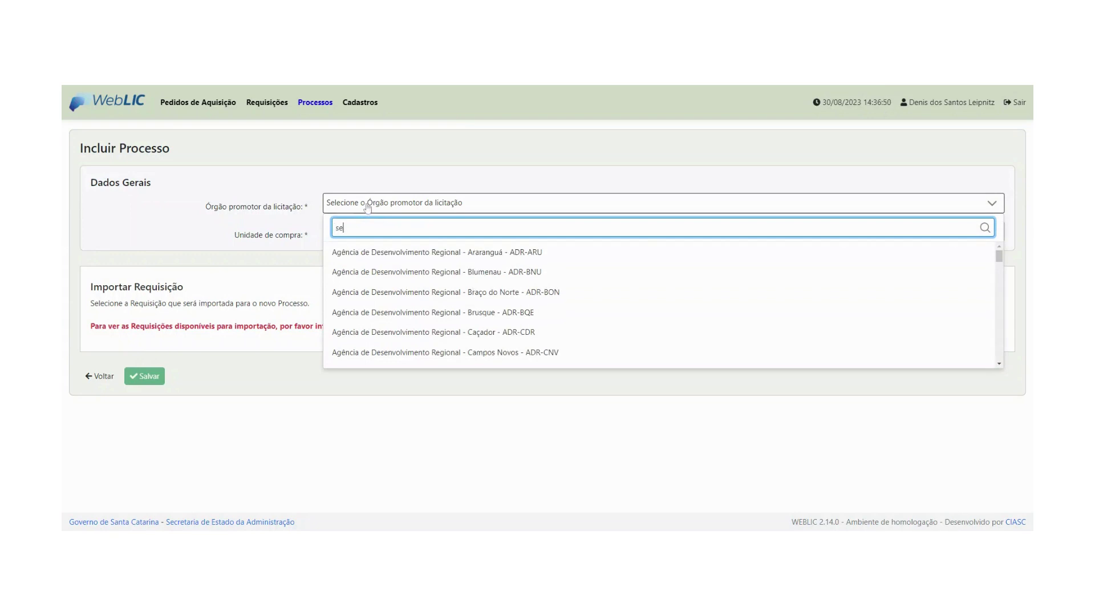
left_click(382, 272)
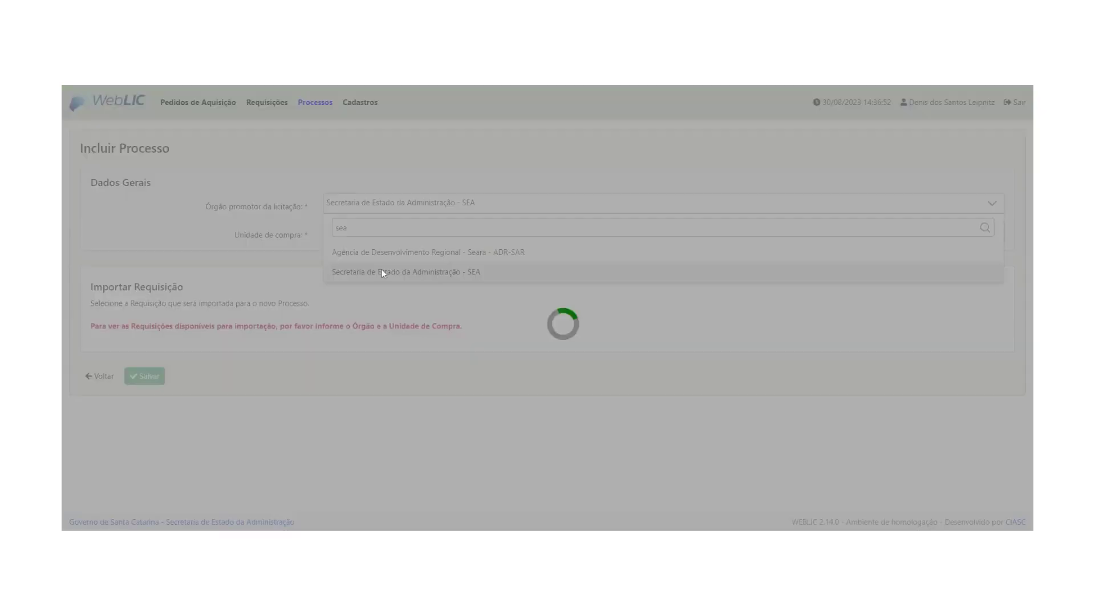
left_click(353, 233)
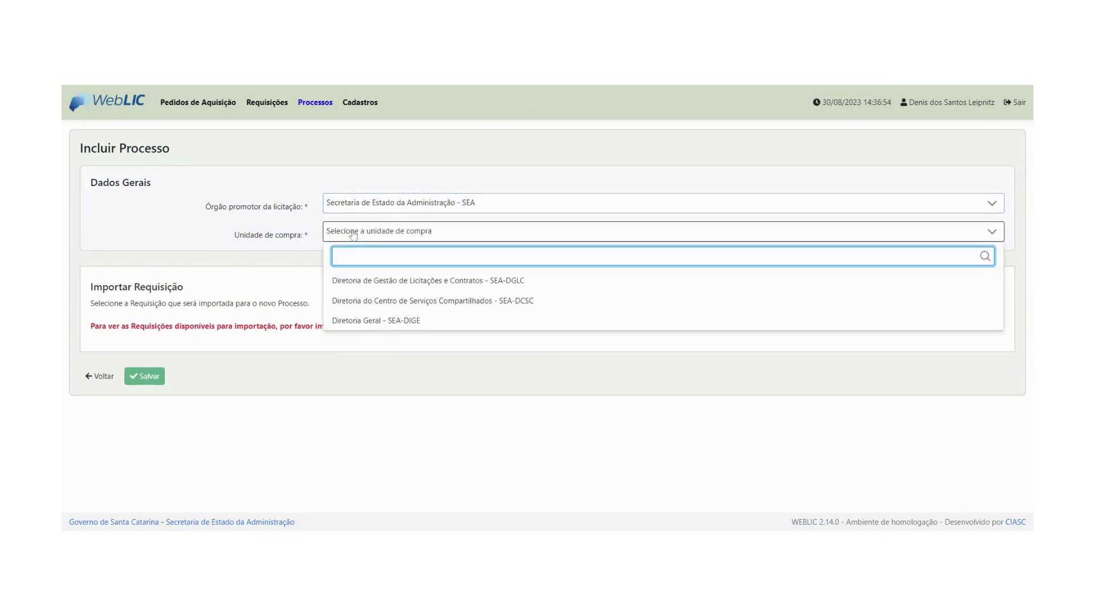
left_click(386, 280)
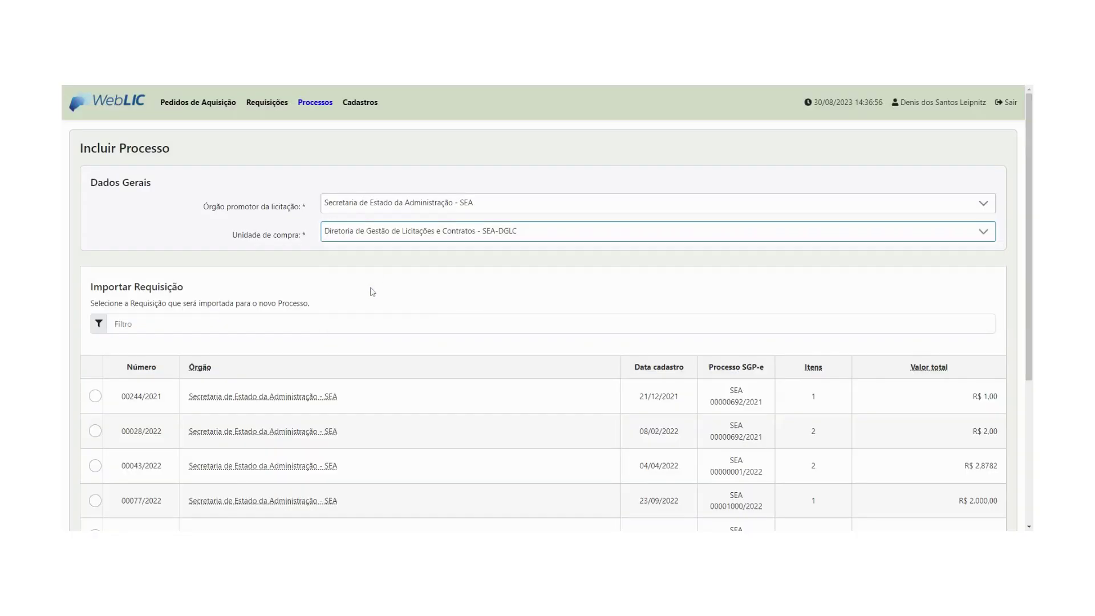
Select requisition 00128/2023 for import and save the new process
scroll(372, 291, "down", 4)
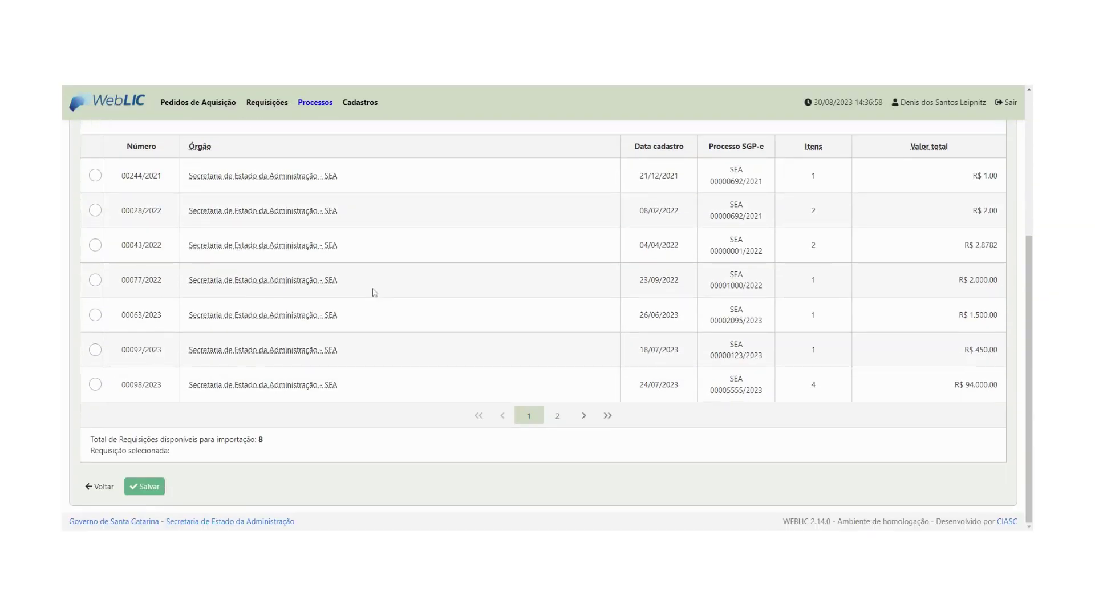
left_click(557, 415)
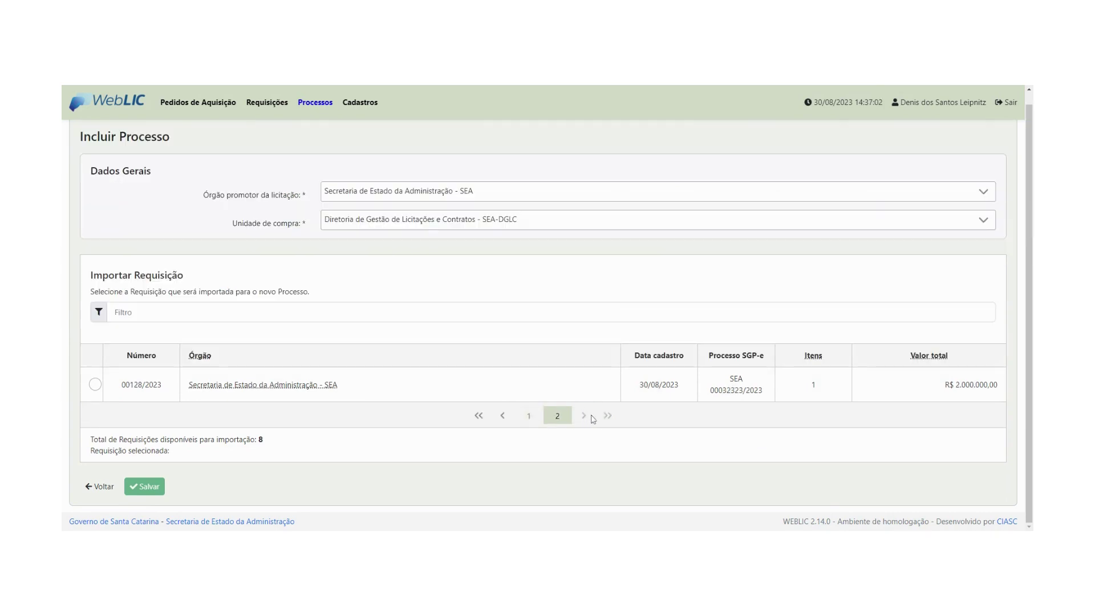
left_click(96, 385)
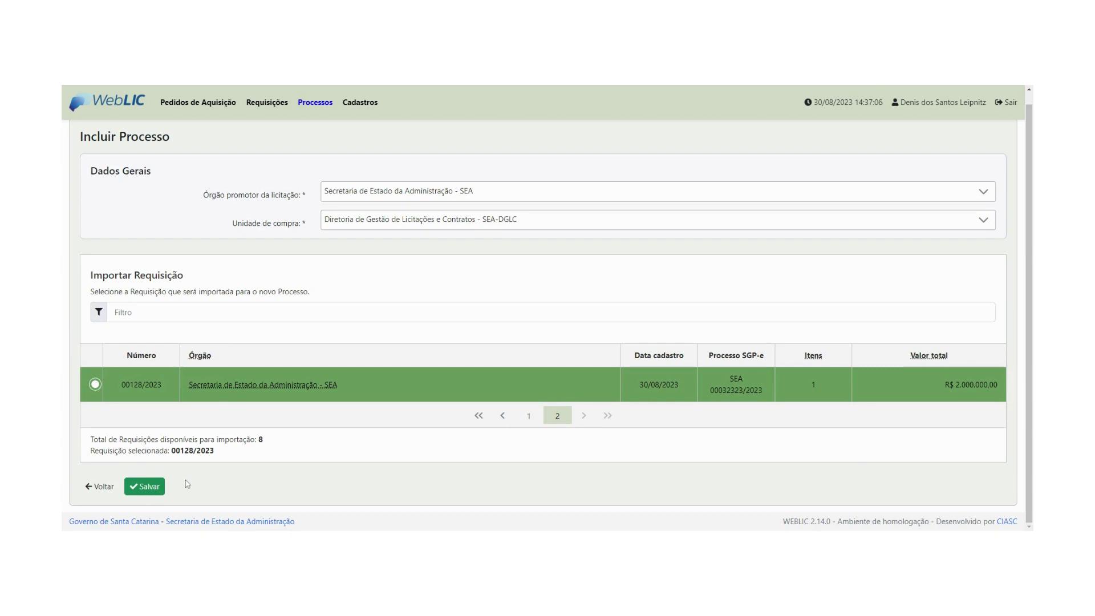
left_click(149, 488)
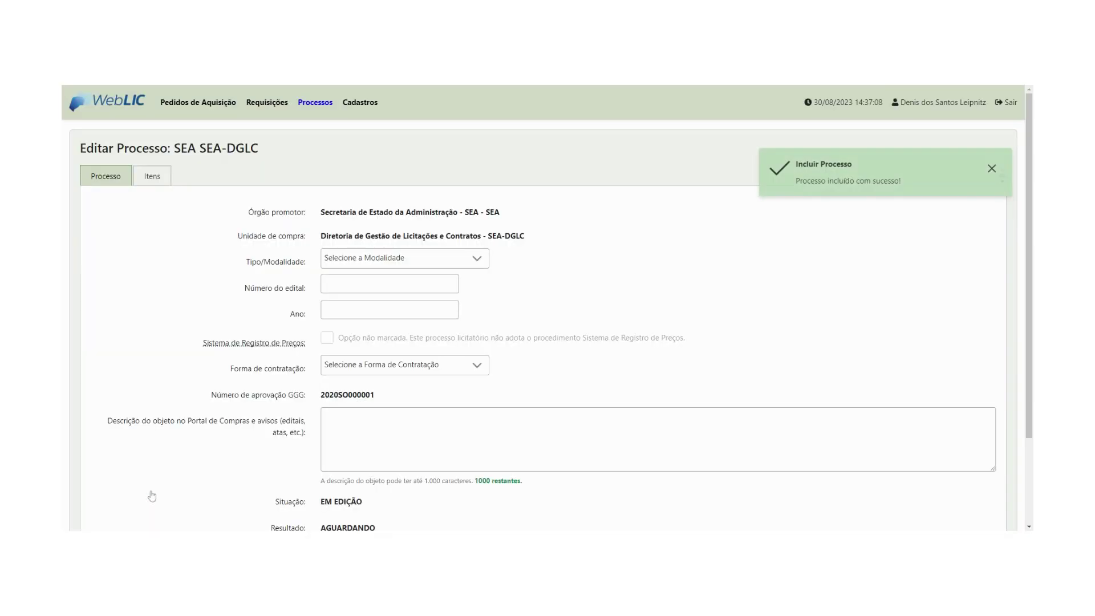
Set the process modality to Inexigibilidade de Licitação, the edital number to 232 and the year to 2023
left_click(441, 262)
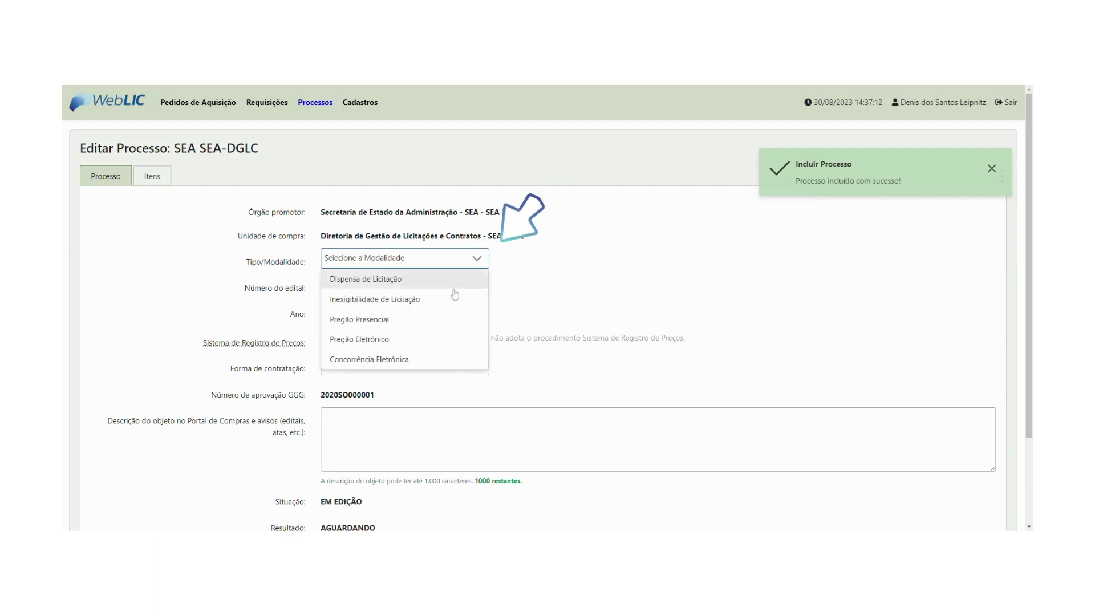
scroll(455, 299, "down", 1)
scroll(457, 251, "up", 1)
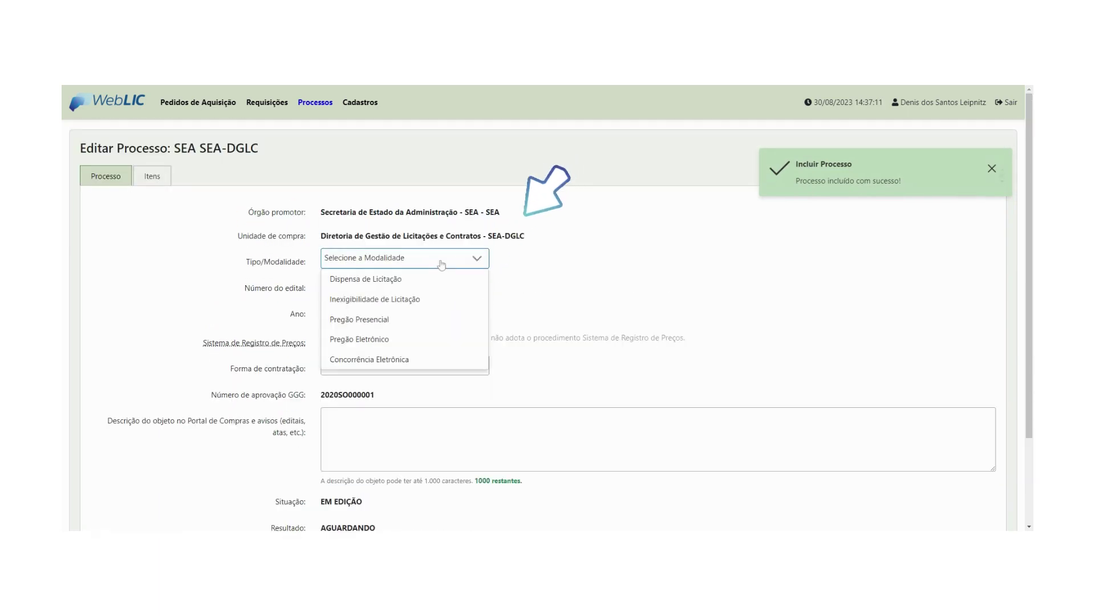
left_click(460, 287)
left_click(389, 272)
type("232")
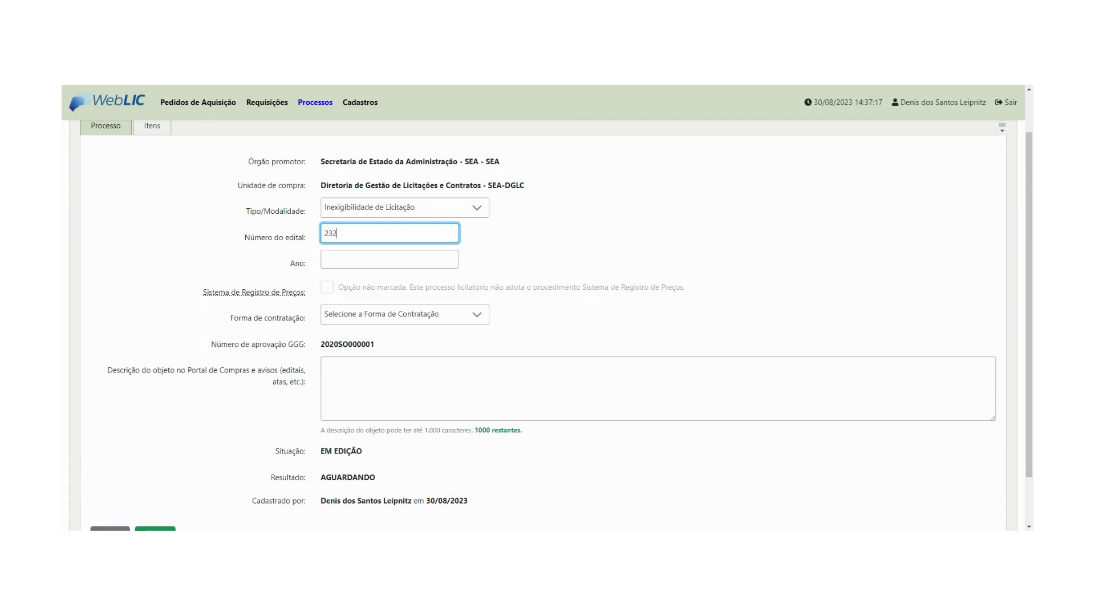
left_click(389, 260)
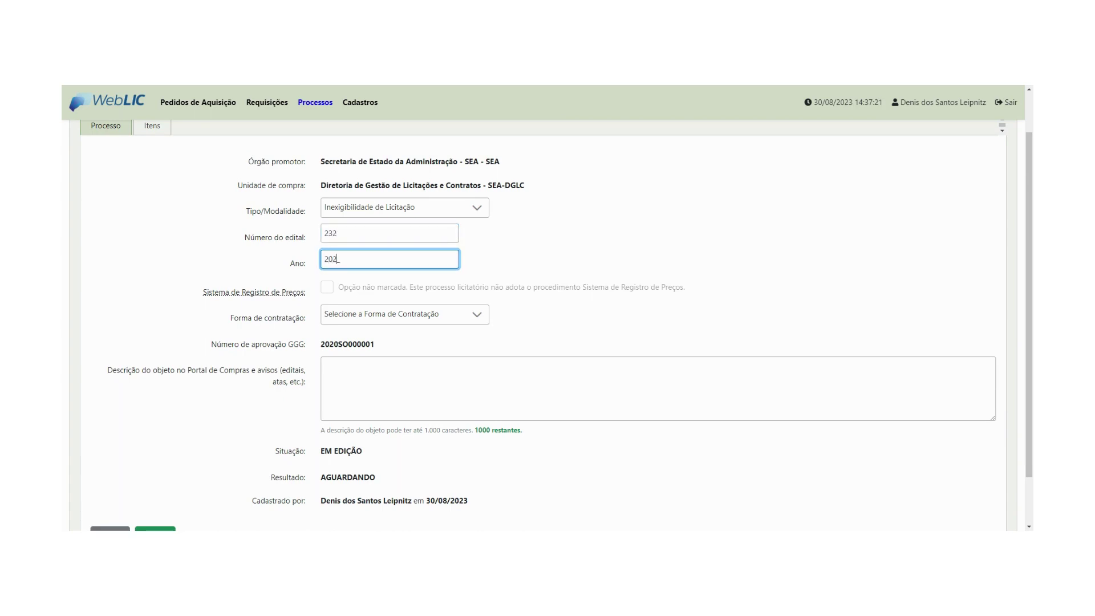
Set the contracting form to Contrato, enter "teste teste teste" as the object description, and save the process
left_click(433, 317)
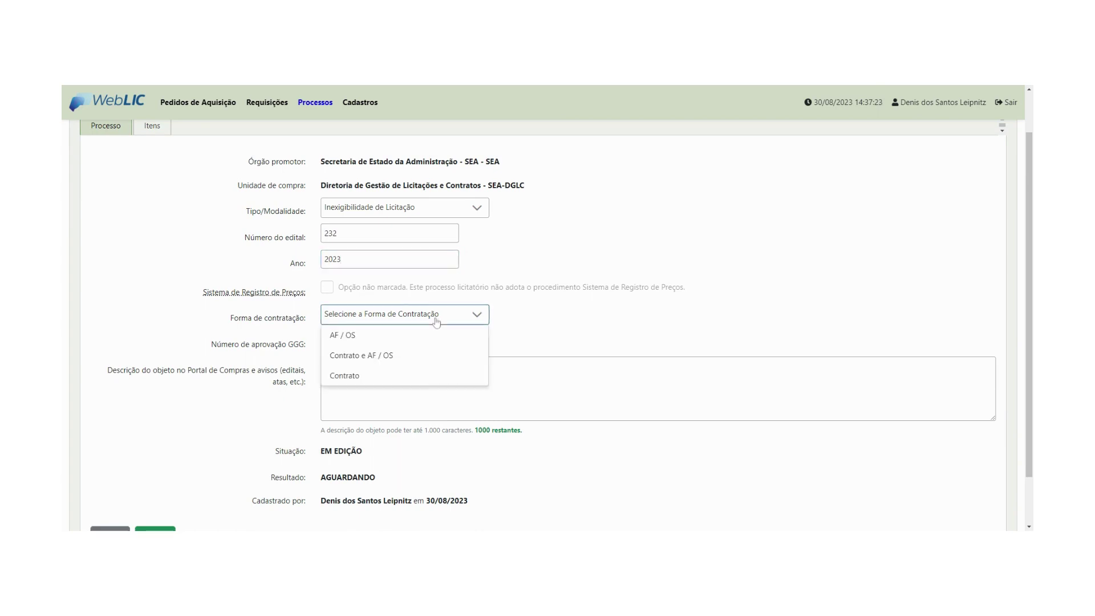
left_click(420, 377)
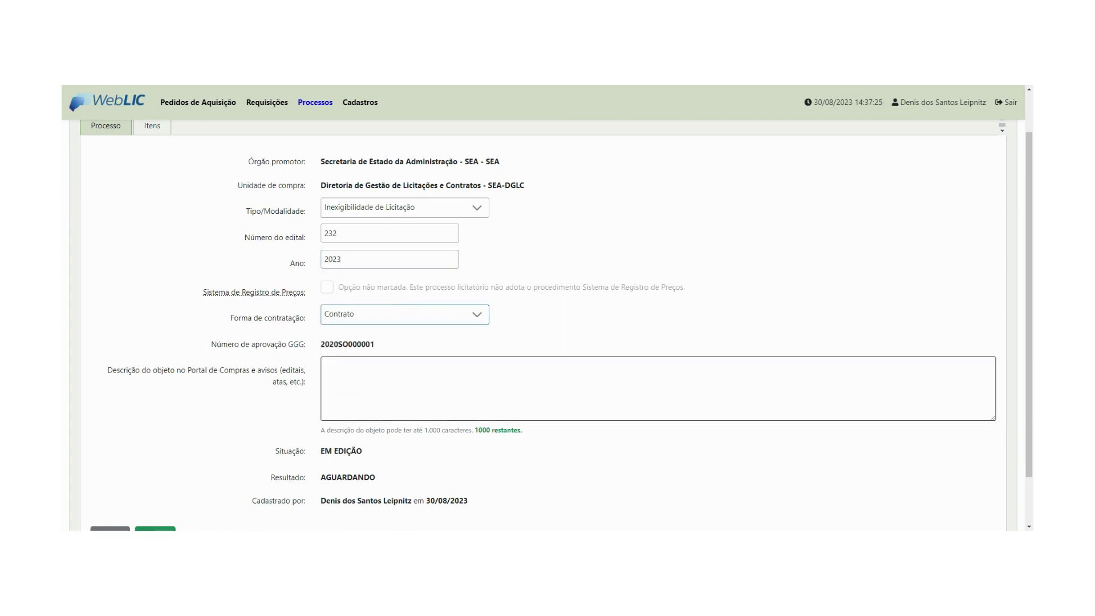
left_click(399, 376)
type("teste teste teste")
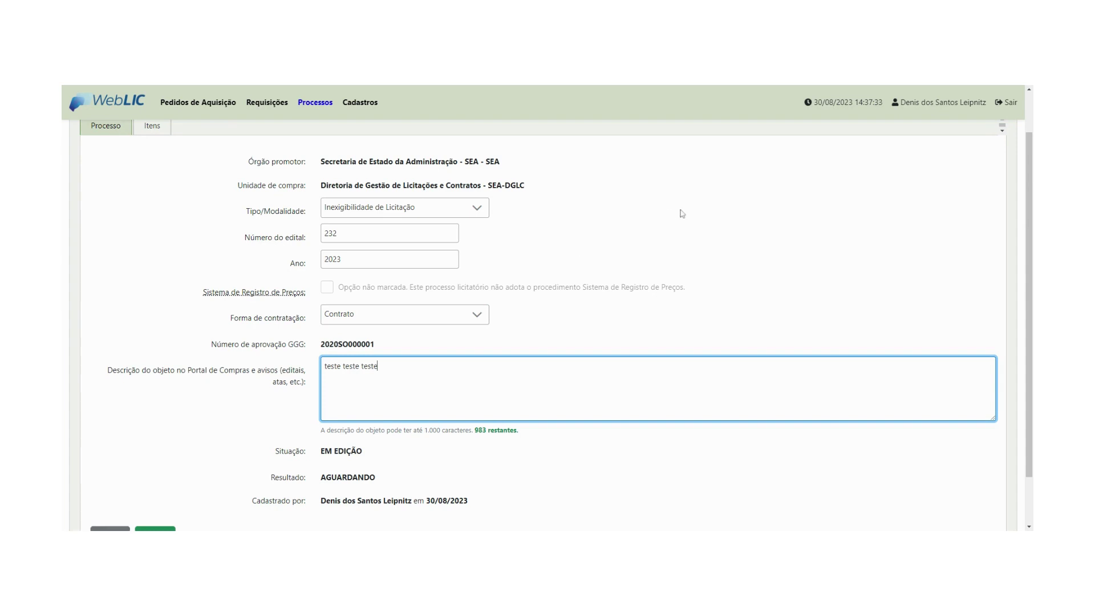
scroll(618, 311, "down", 1)
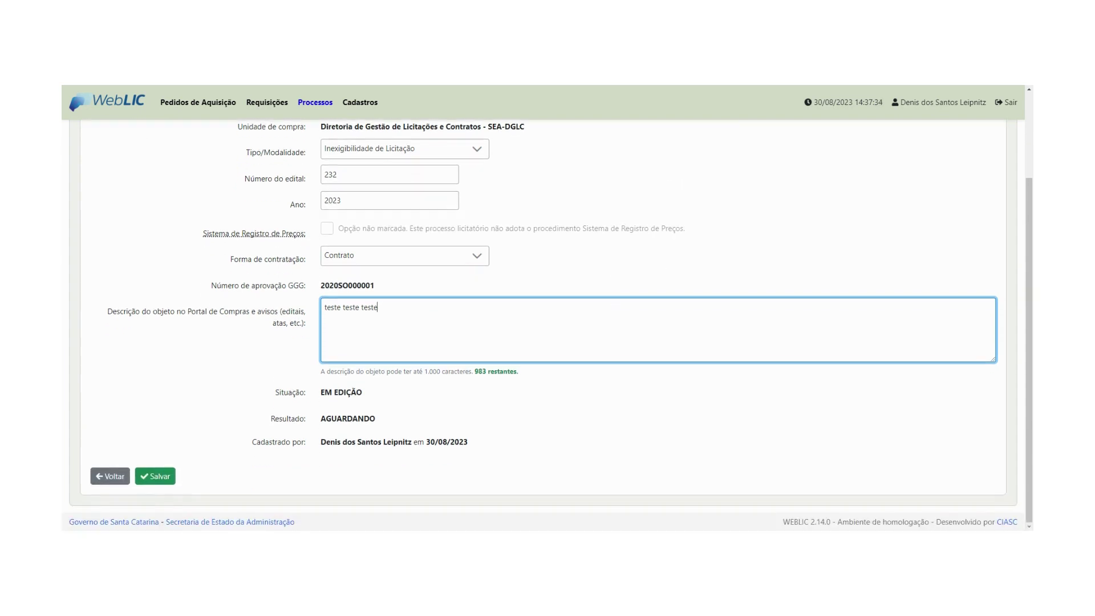
left_click(159, 481)
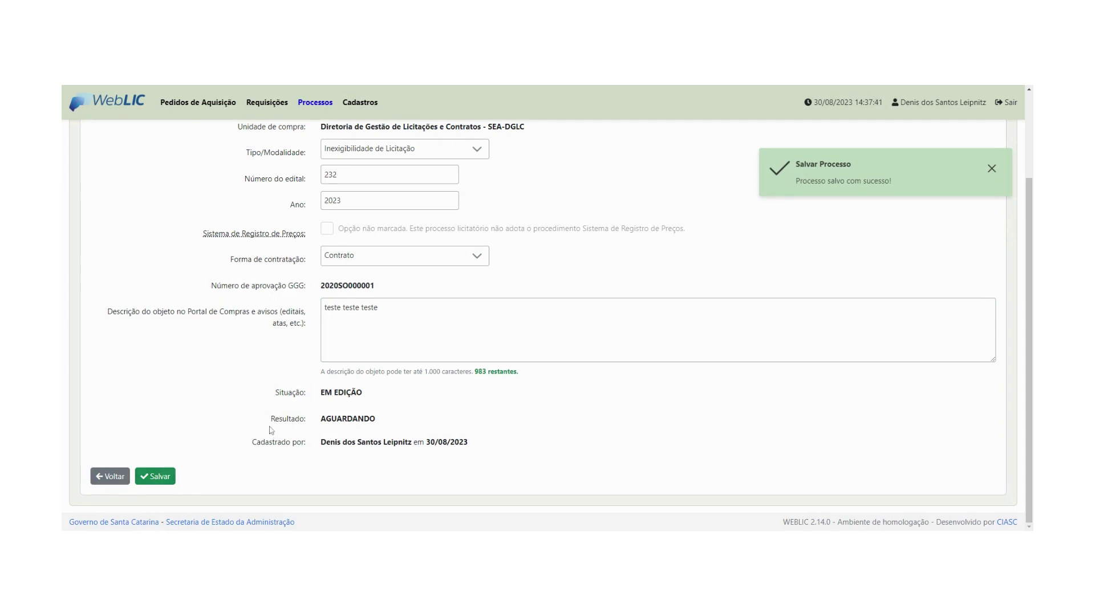
In the Inexigibilidade de Licitação settings, choose Lei 14.133/2021, Art. 74, II, enter the justification "teste teste", and save
scroll(271, 431, "up", 2)
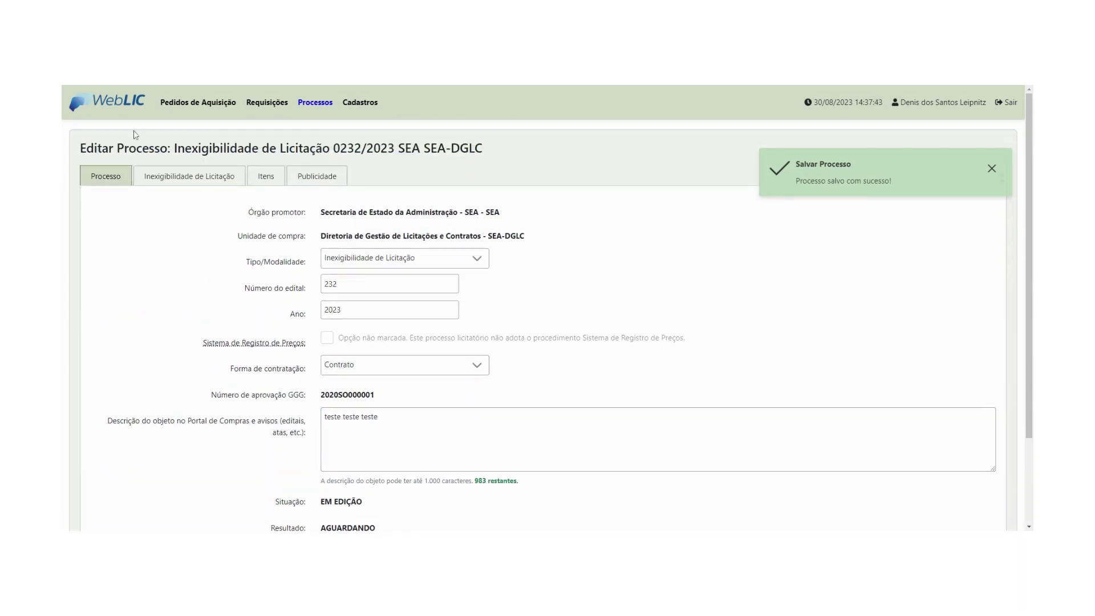
left_click(183, 181)
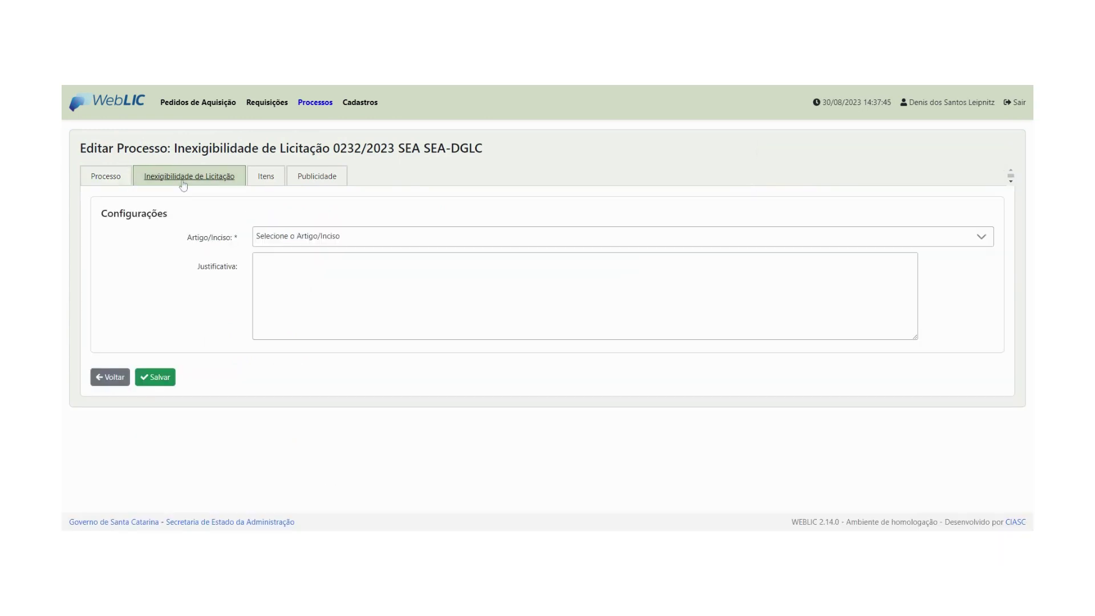
left_click(314, 238)
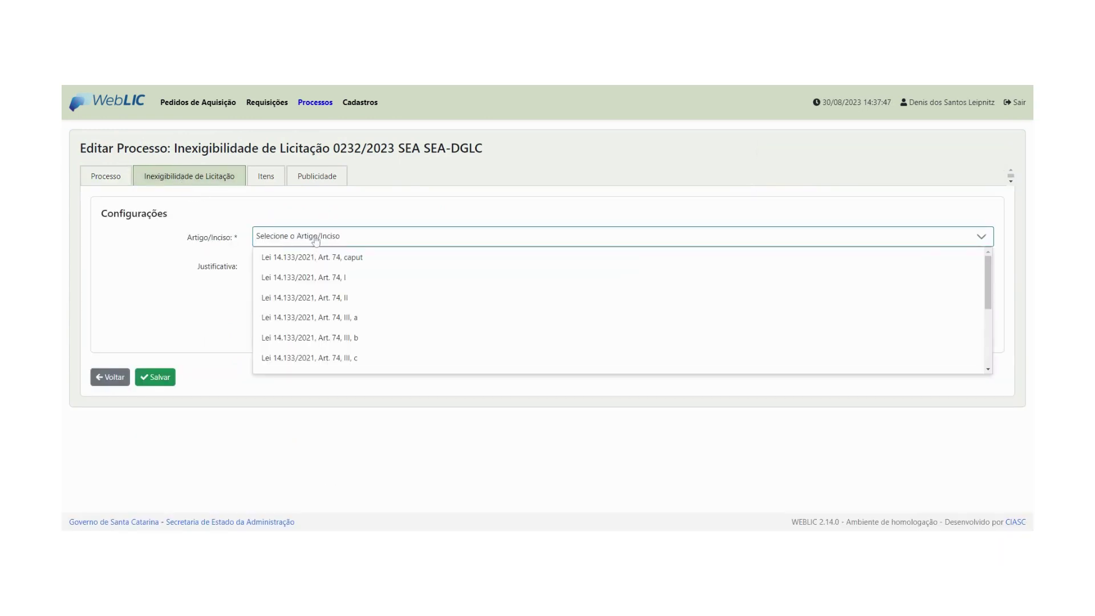
left_click(324, 298)
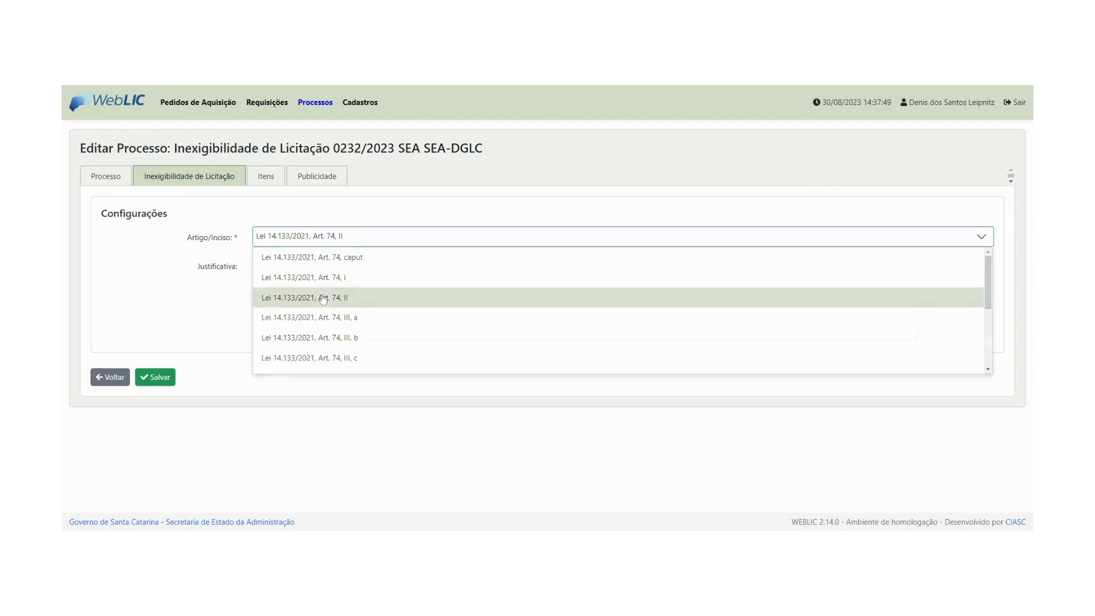
left_click(324, 299)
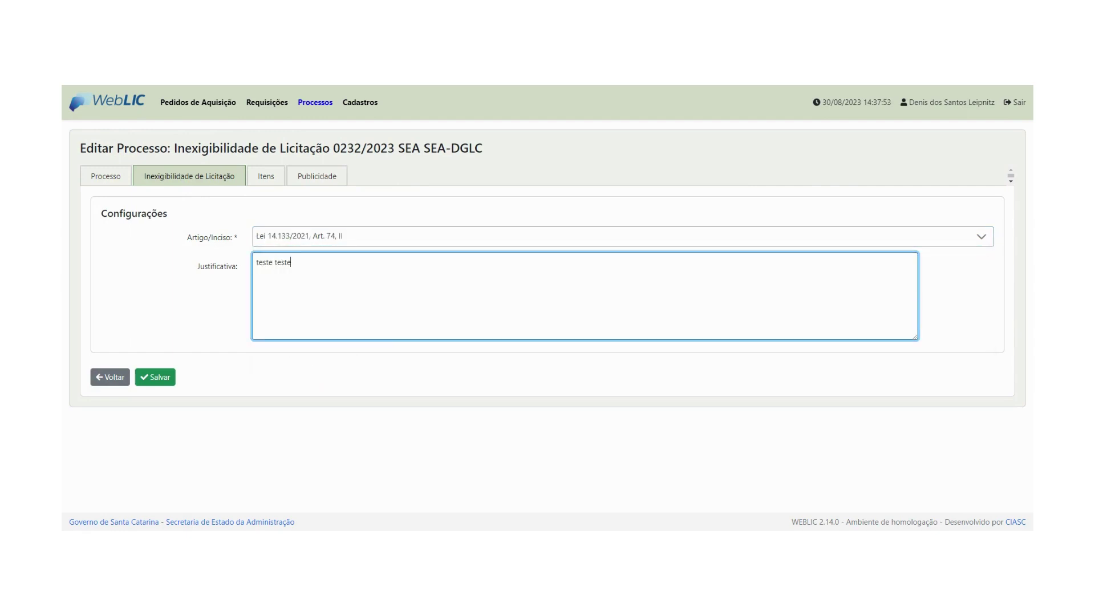
left_click(160, 378)
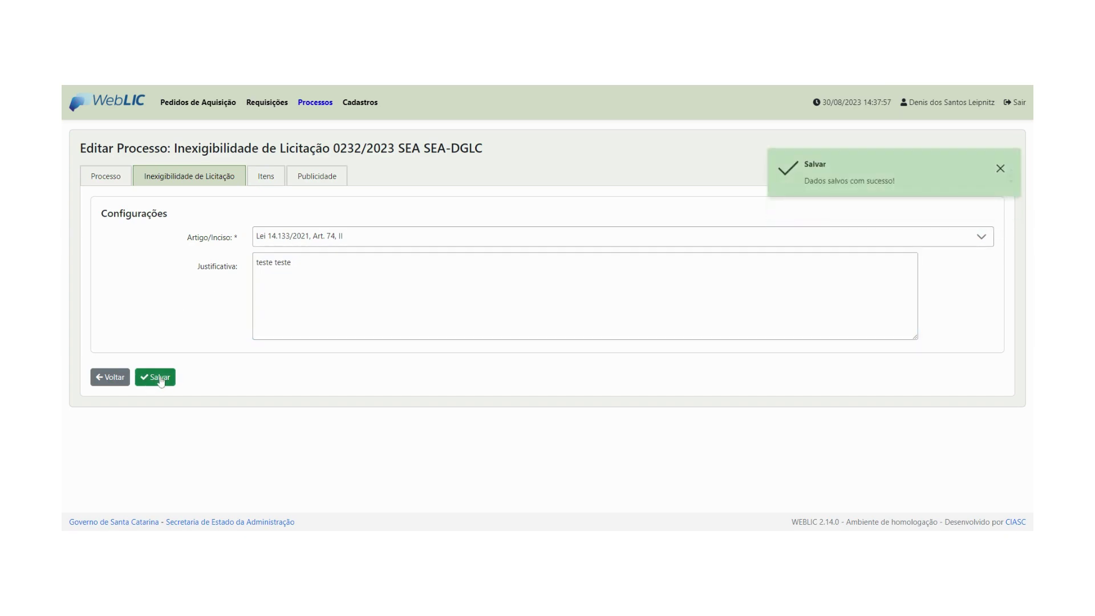
Review the process items and choose Por Item as the quotation type
left_click(266, 182)
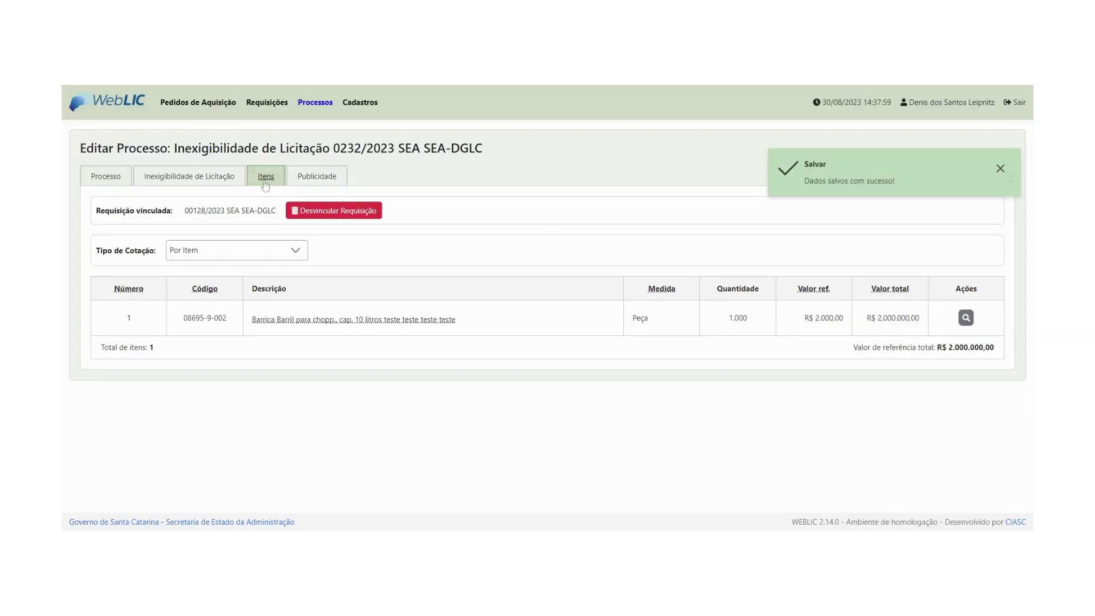
left_click(262, 254)
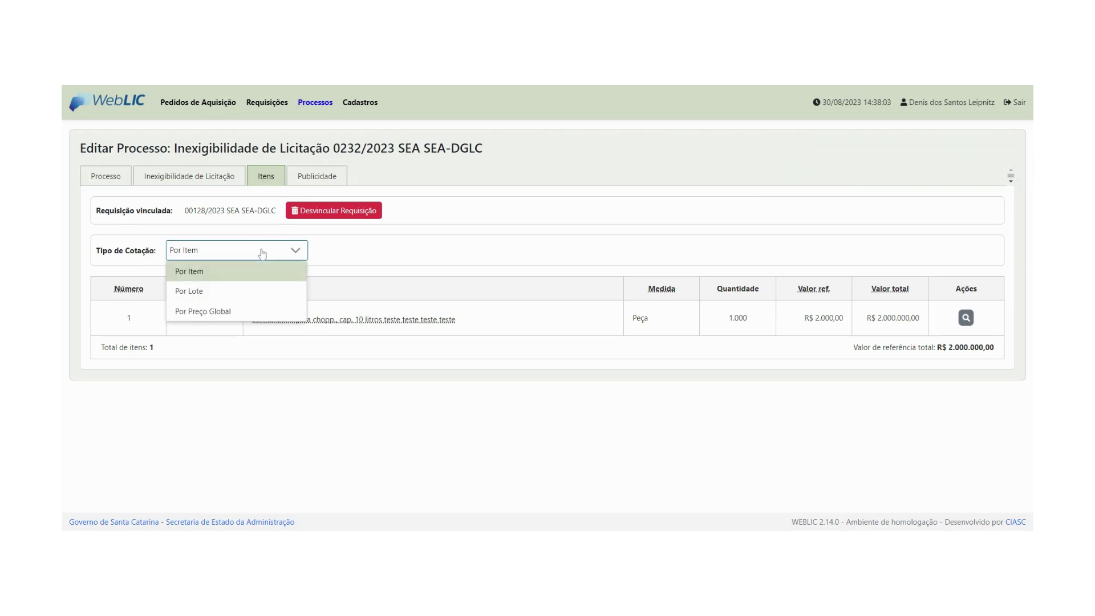
left_click(259, 276)
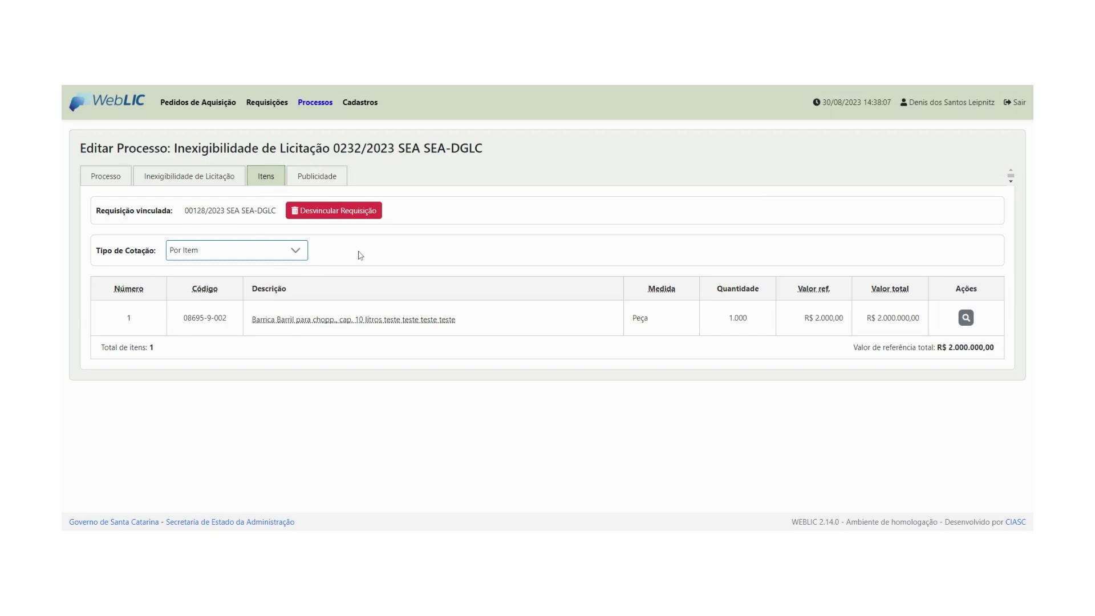
Upload Comprovante_08_05_2023_14_39_46.pdf as the act authorizing the direct contracting in the process's publicity section
left_click(329, 181)
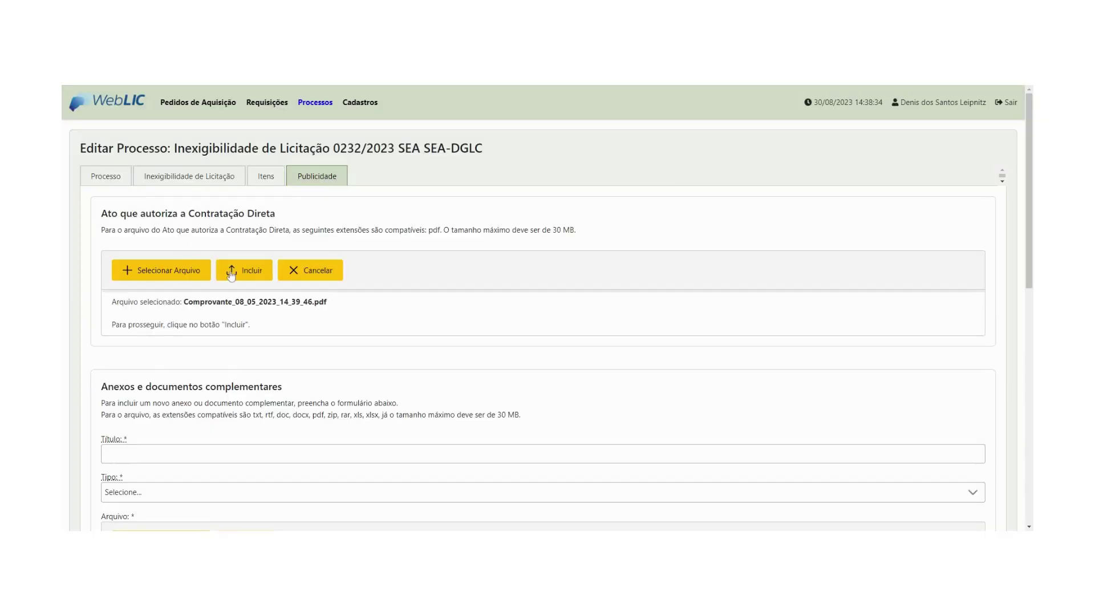
left_click(230, 276)
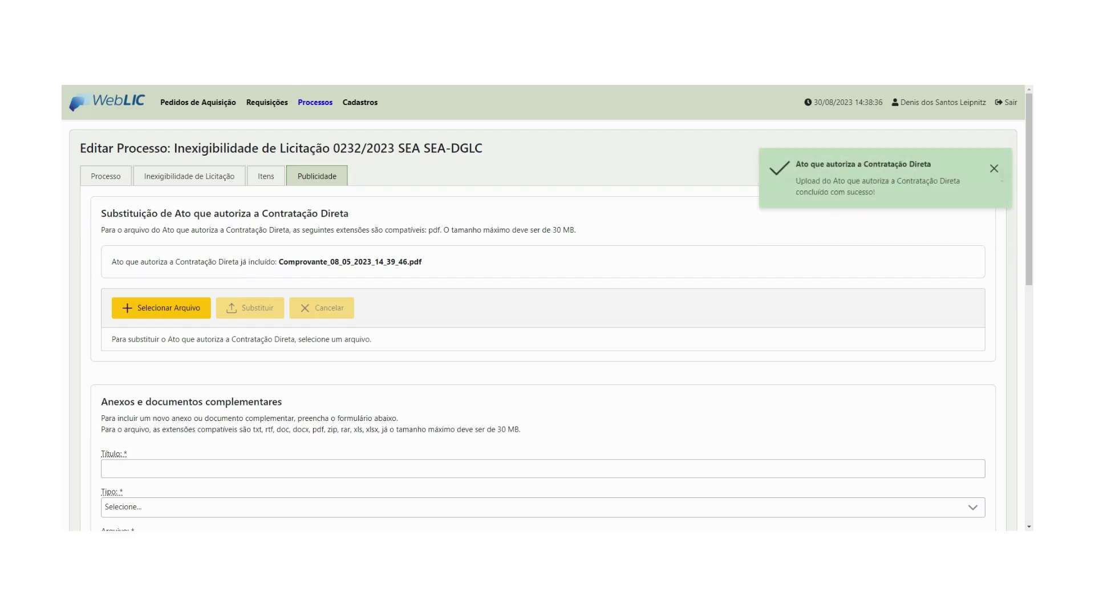
Finalize the process configuration, send its pre-publication to e-Sfinge, and publish the process
scroll(300, 319, "down", 3)
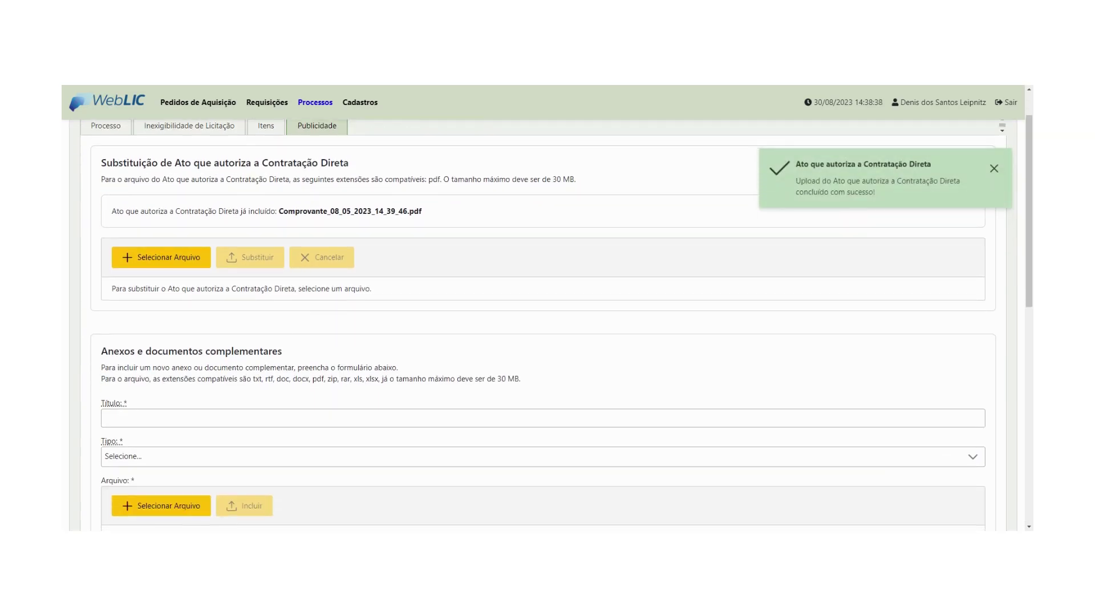
scroll(304, 322, "down", 2)
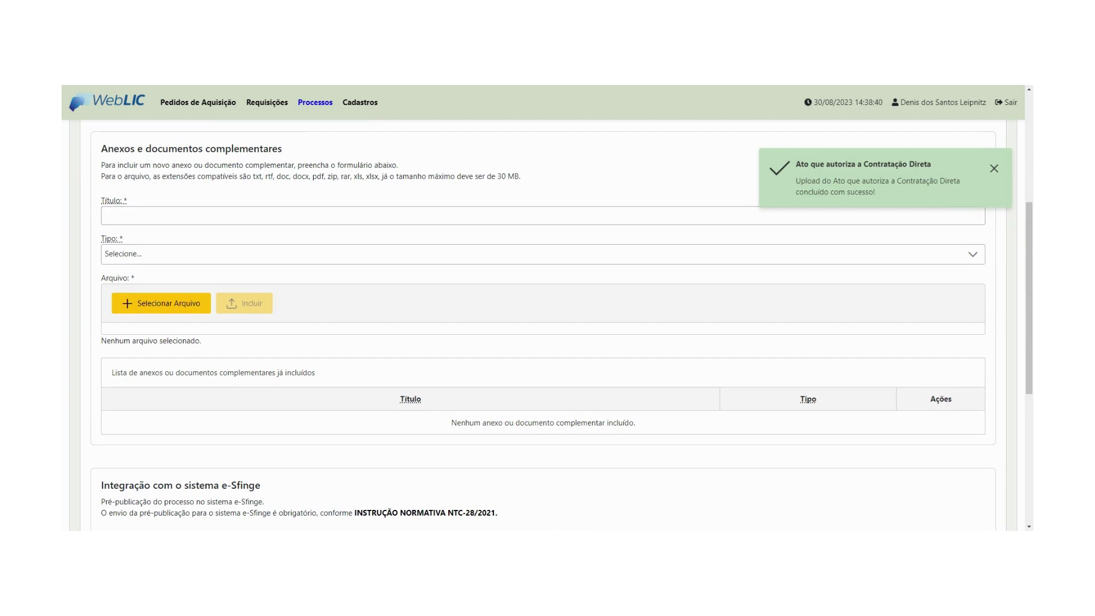
scroll(303, 323, "down", 4)
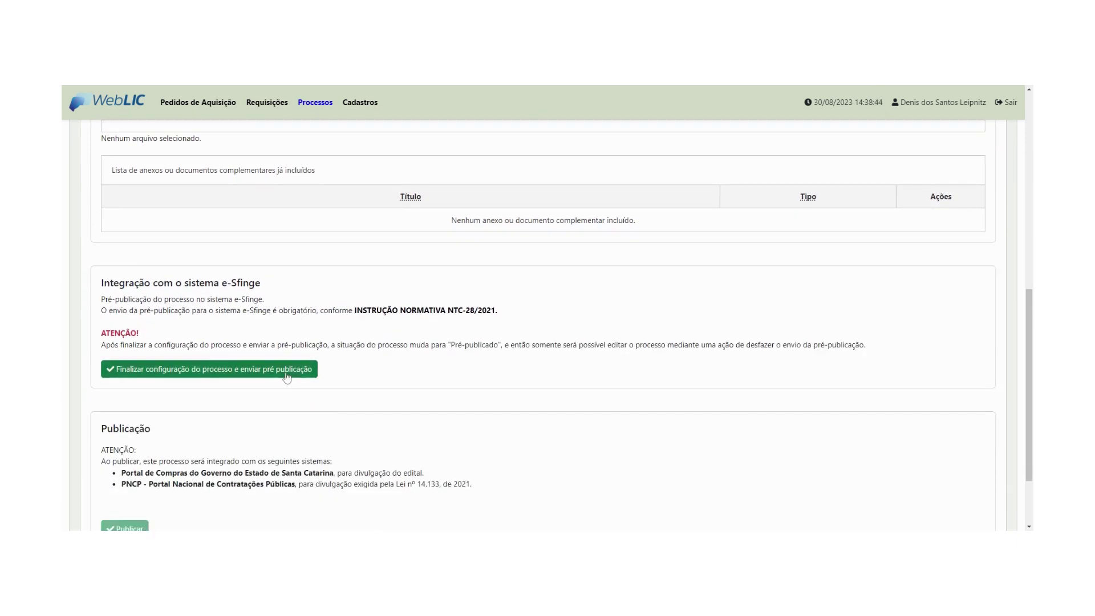
left_click(287, 376)
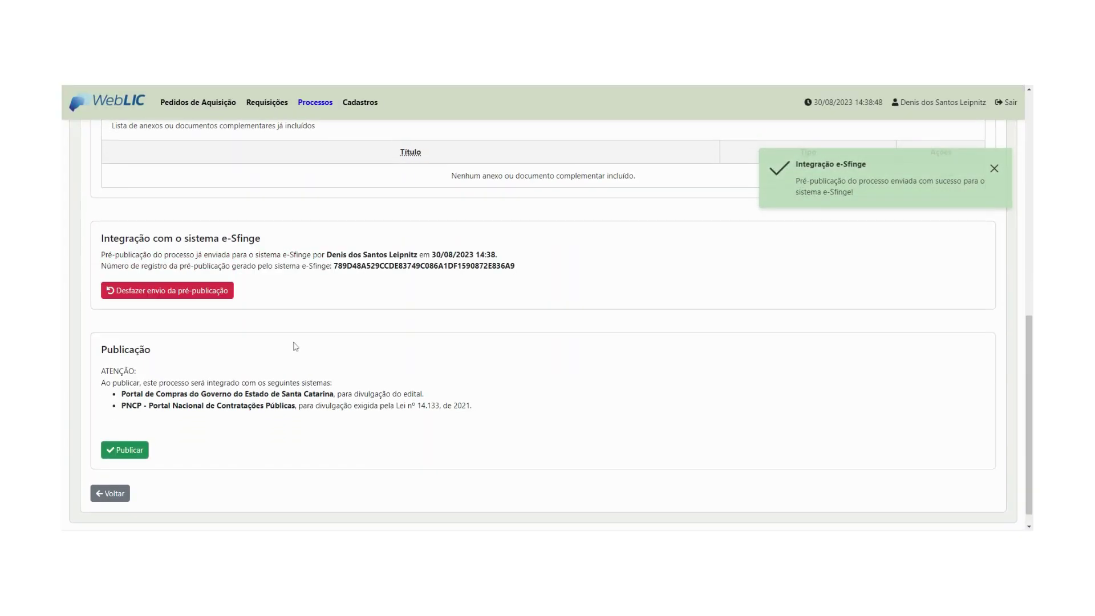
scroll(295, 345, "down", 1)
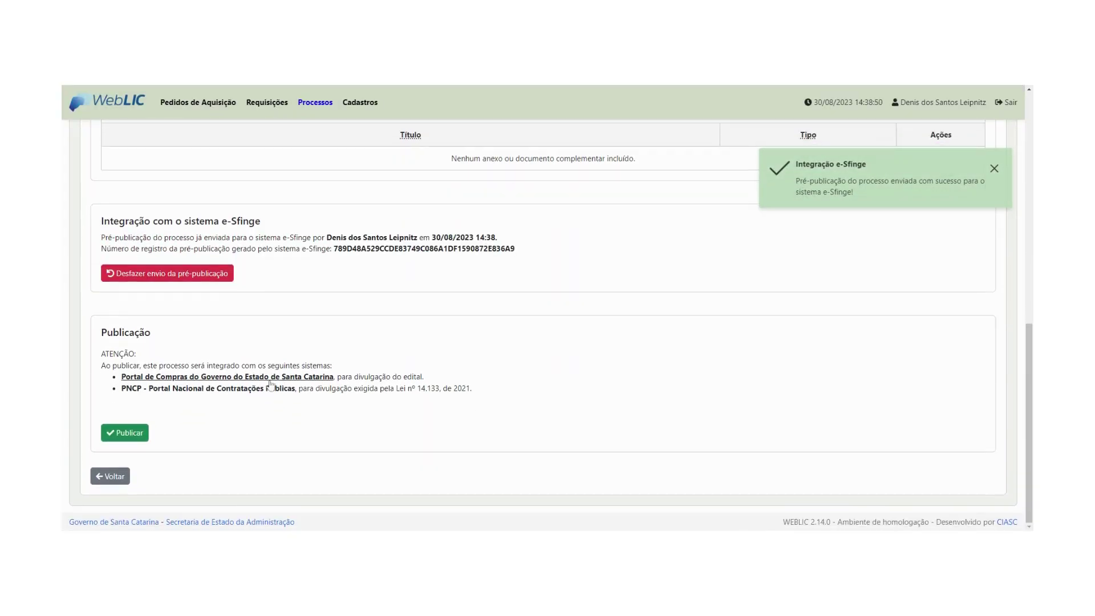
left_click(133, 436)
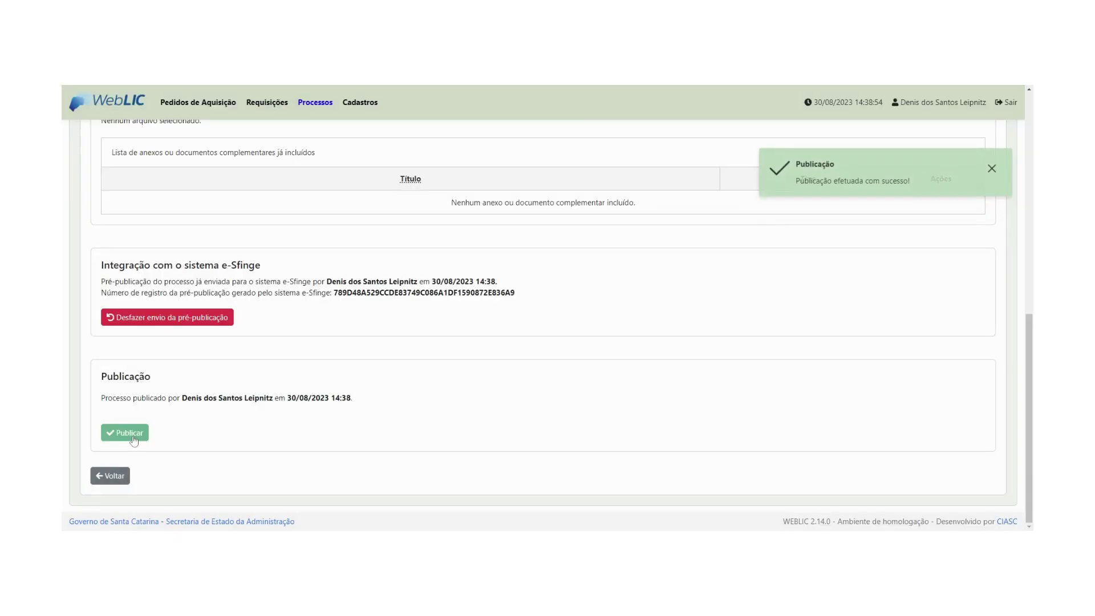